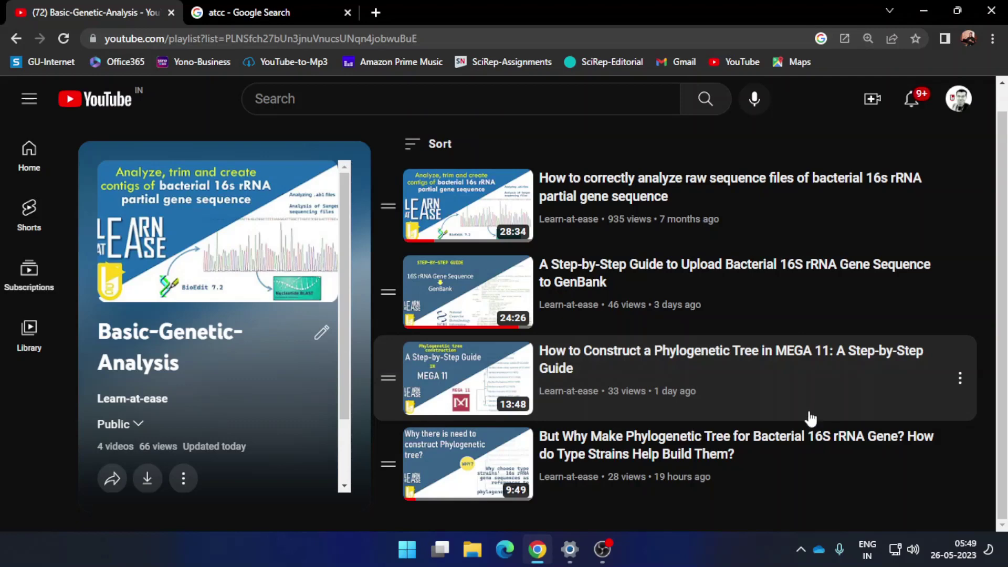
- Open the ATCC website from the Google results for atcc and allow all cookies
click(302, 15)
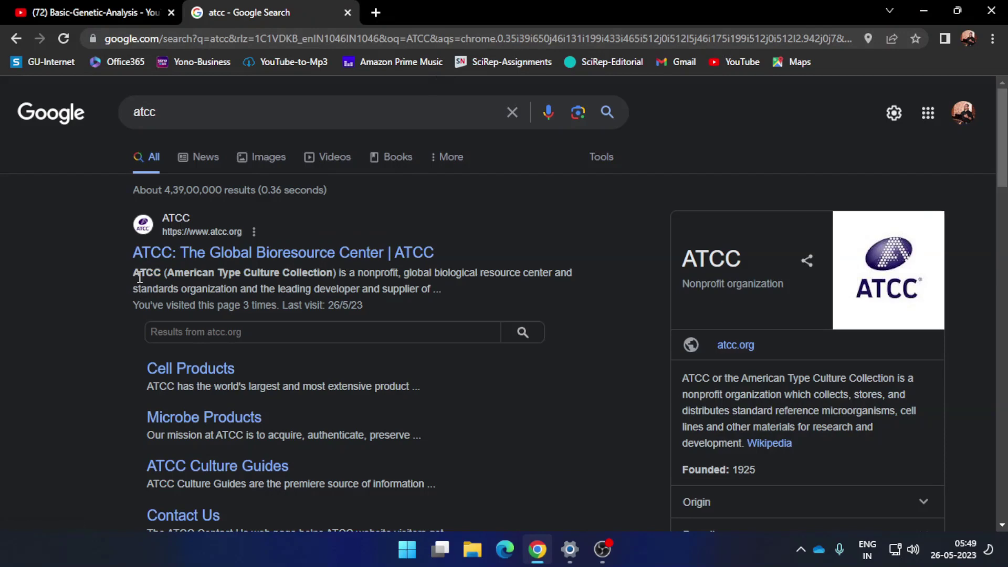
click(203, 257)
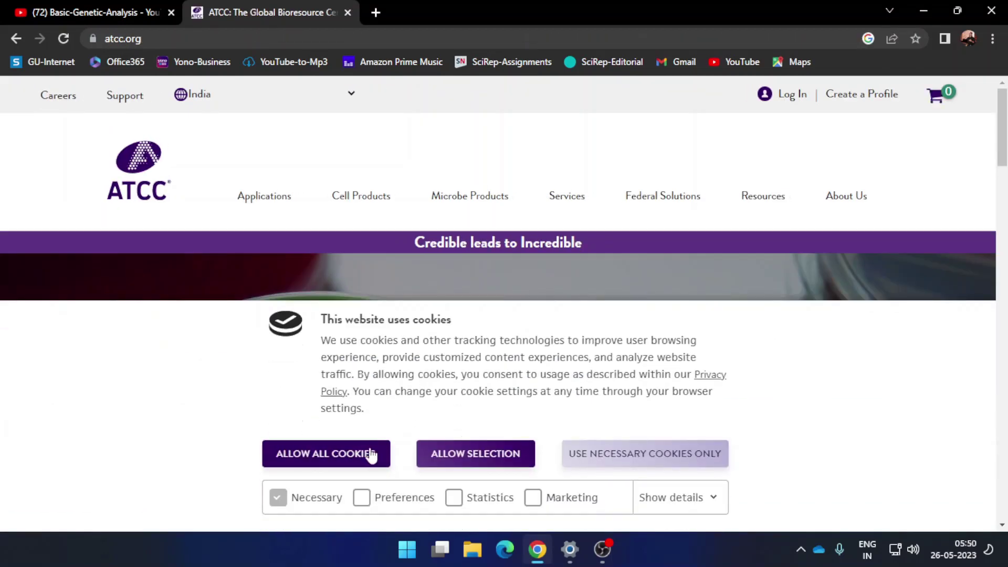
click(371, 453)
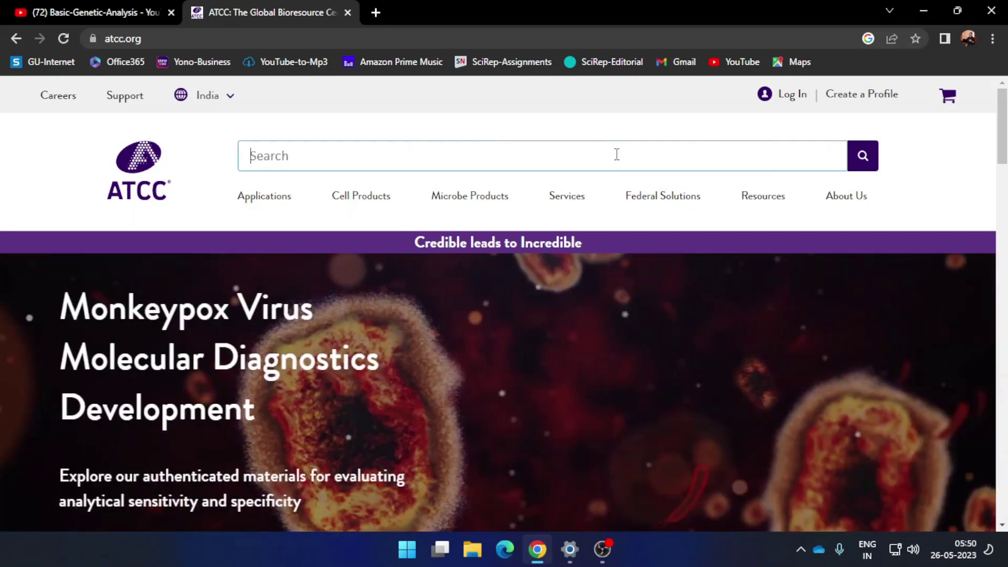
- Search the ATCC site for Bacillus
click(617, 154)
text(Bacillus)
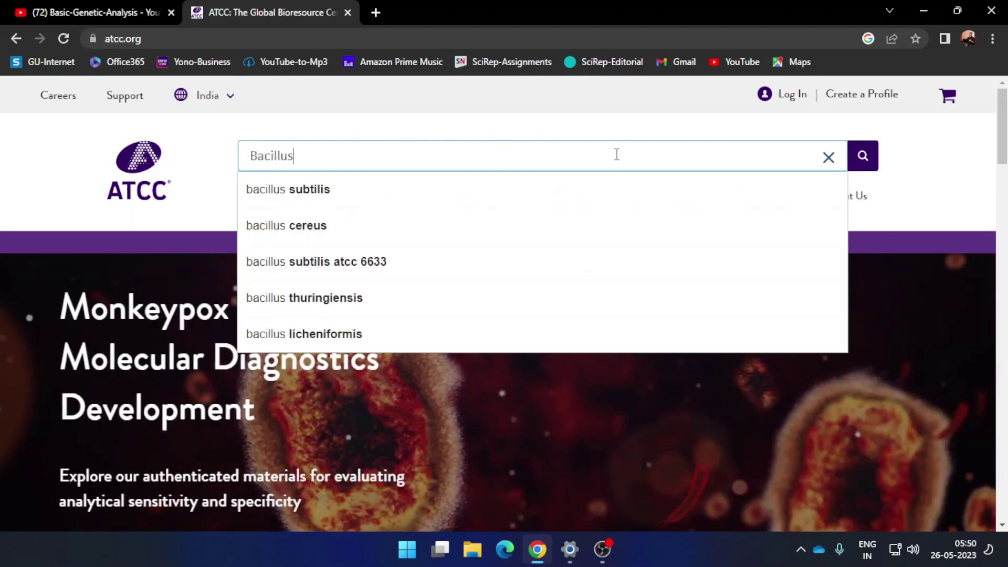
key(Return)
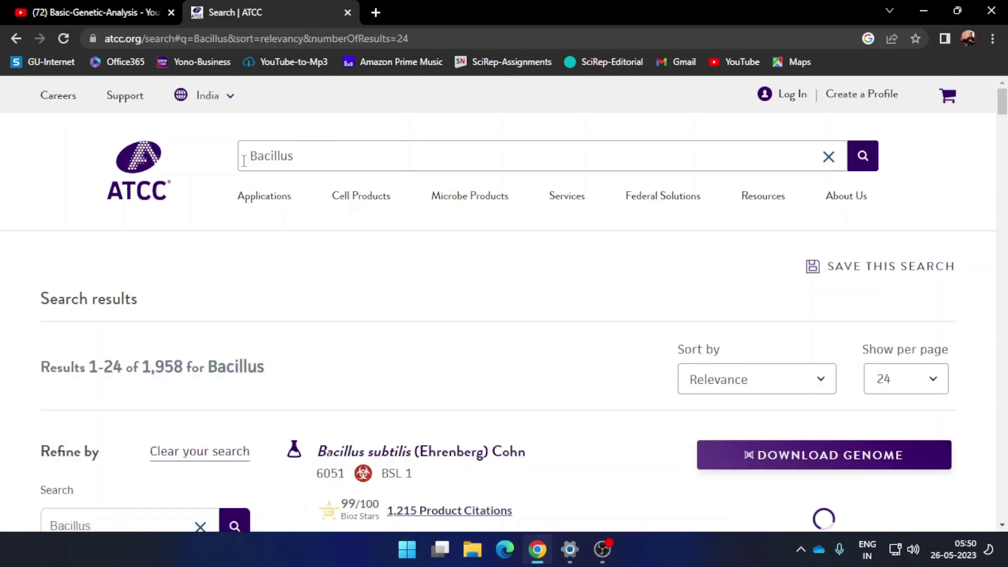
- Look through the Bacillus search results and the strain details listed for each product
scroll(376, 226, down, 4)
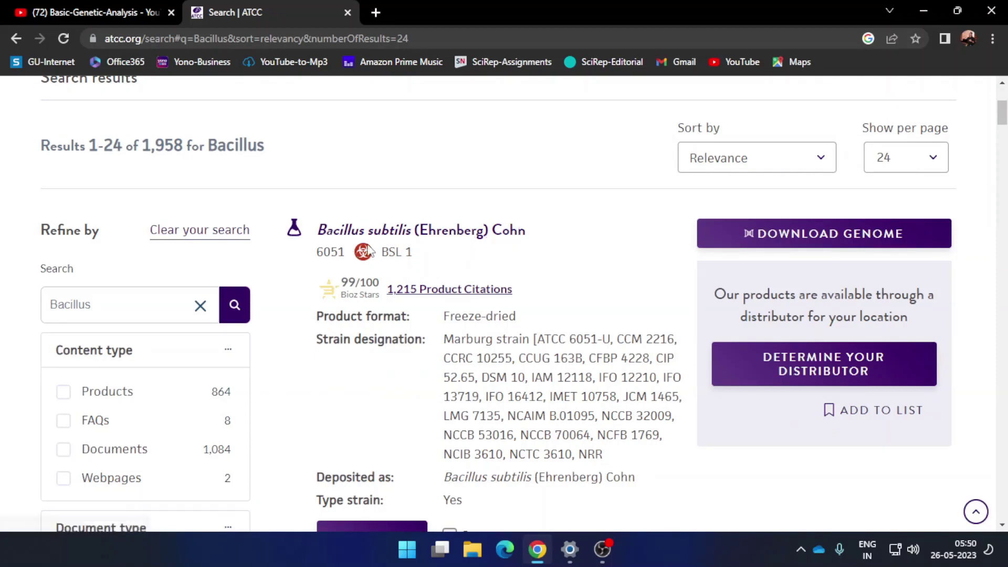
scroll(435, 243, down, 1)
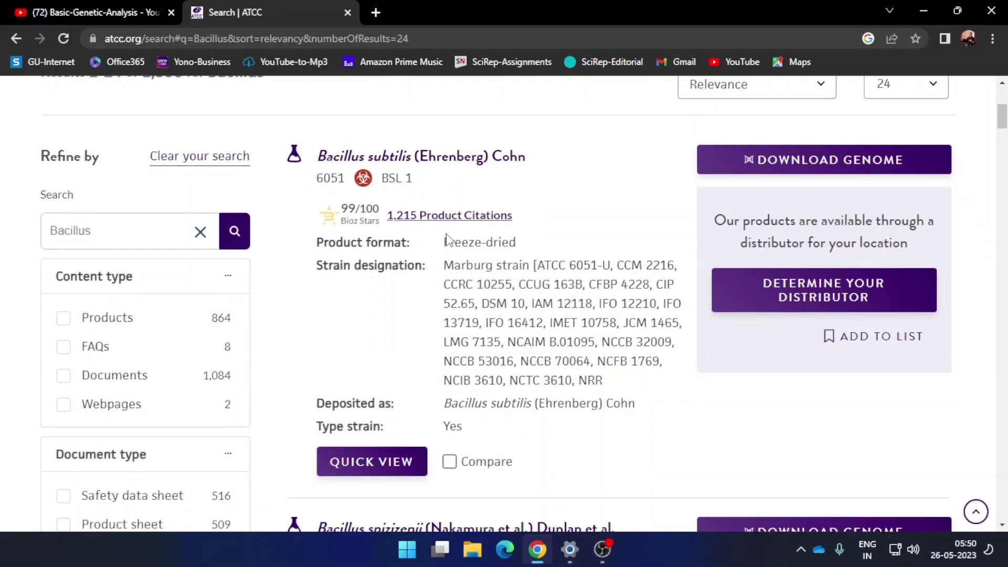
scroll(449, 234, down, 1)
scroll(448, 234, down, 2)
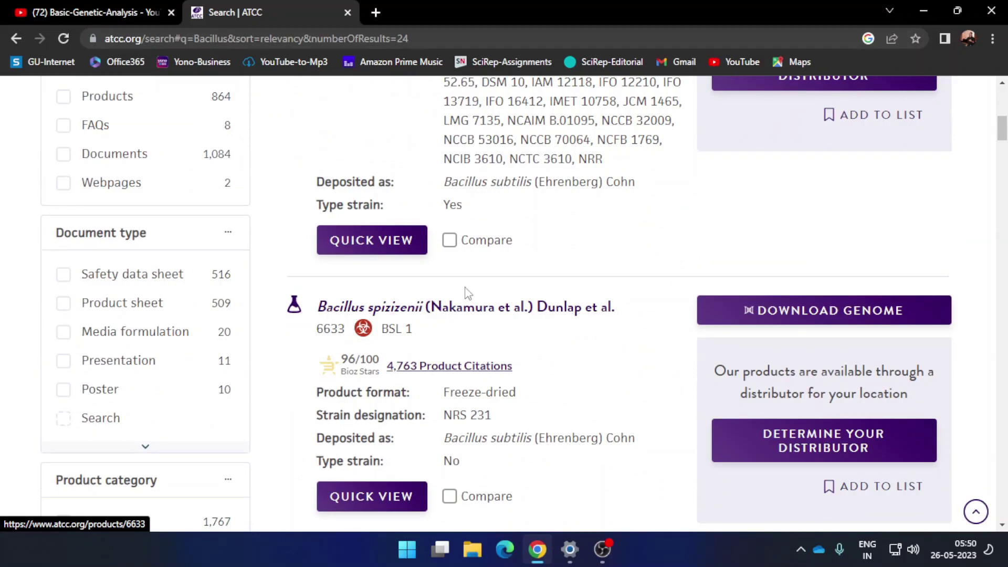
scroll(465, 288, down, 2)
scroll(466, 288, down, 3)
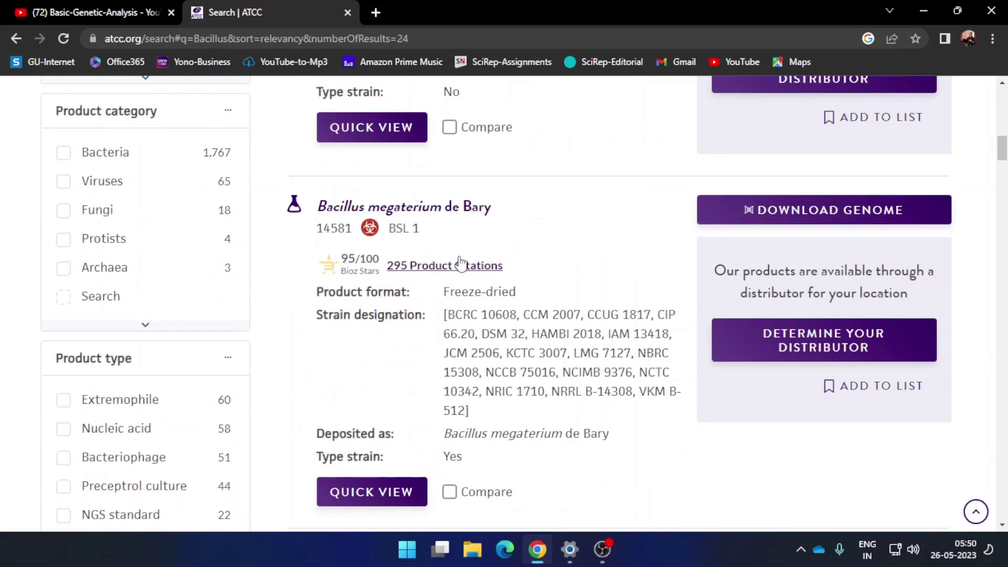
scroll(460, 262, down, 8)
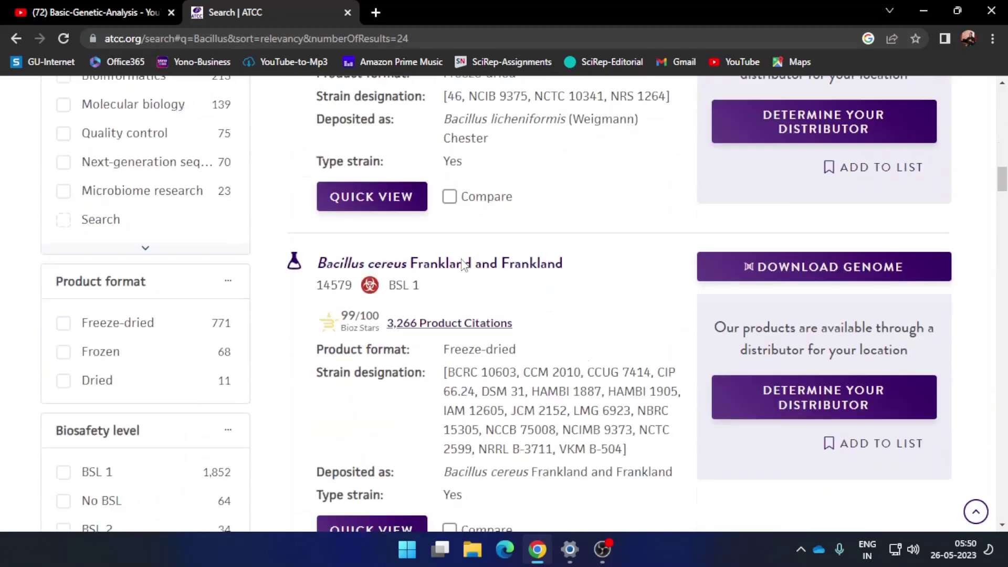
- Check the type strain status of the Bacillus subtilis (Ehrenberg) Cohn entry, product 6051
scroll(462, 259, up, 13)
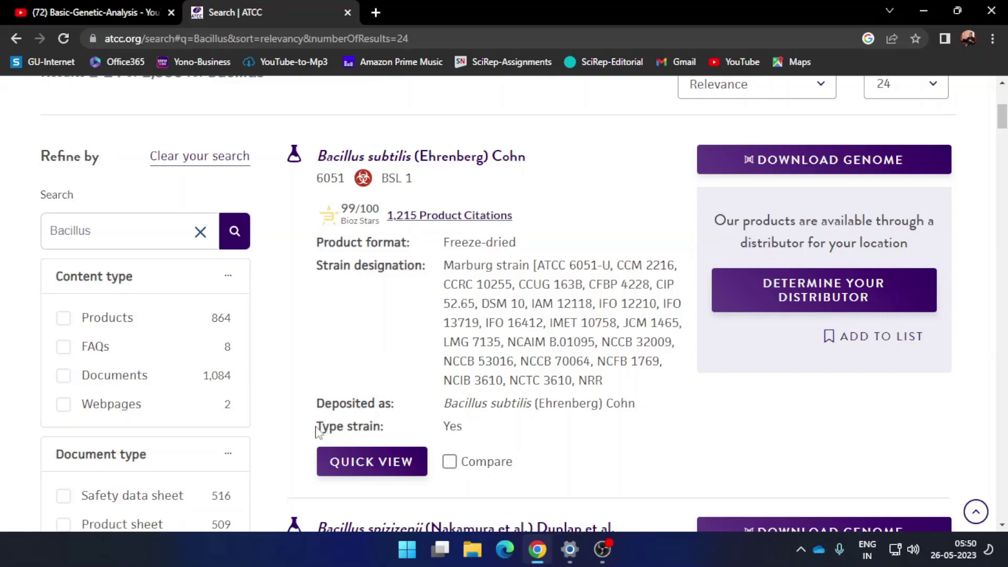
drag(319, 427, 381, 433)
click(396, 435)
drag(445, 427, 467, 433)
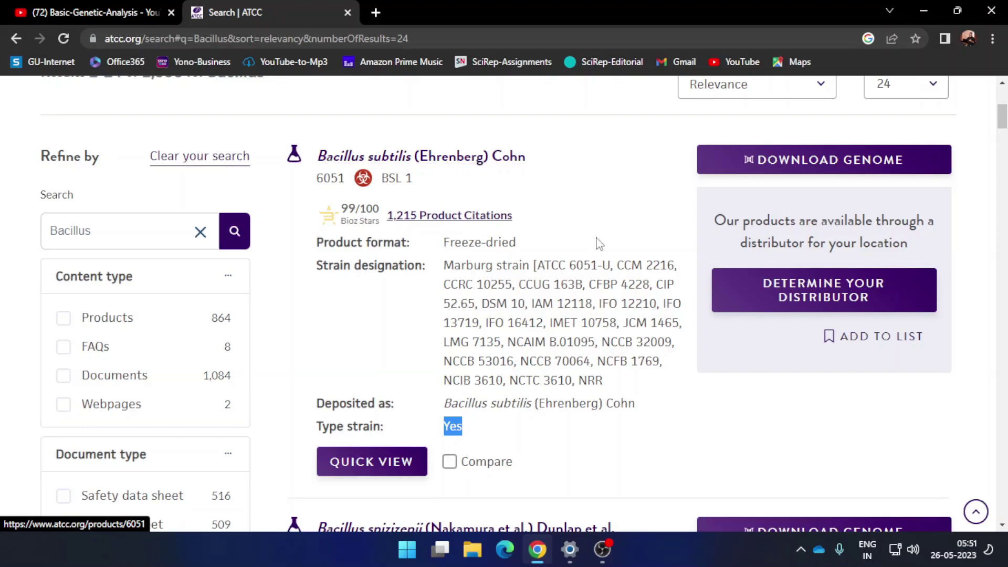
drag(318, 426, 443, 427)
double_click(447, 426)
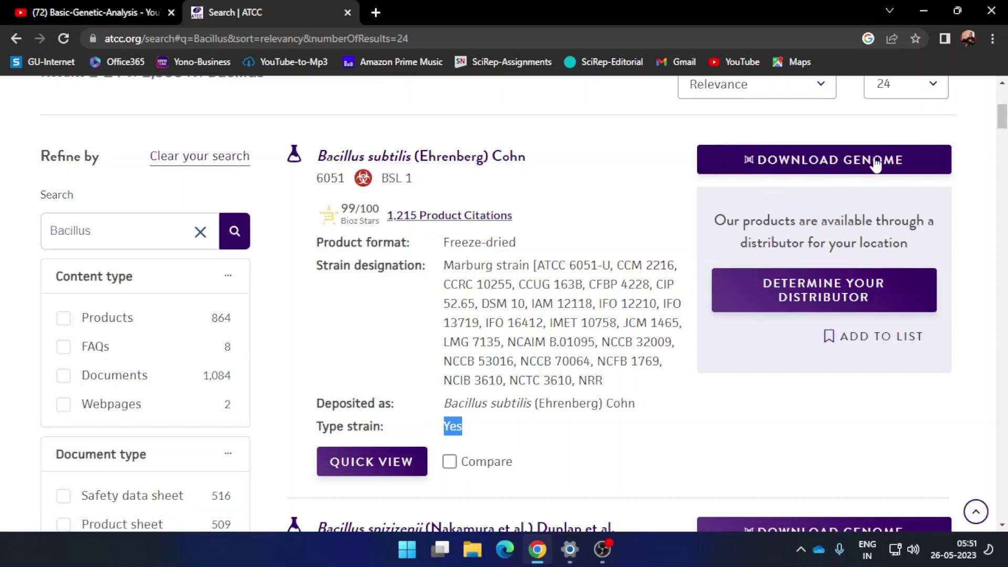
- Open the genome page of Bacillus subtilis ATCC 6051 and review its assembly and organism summaries
click(829, 169)
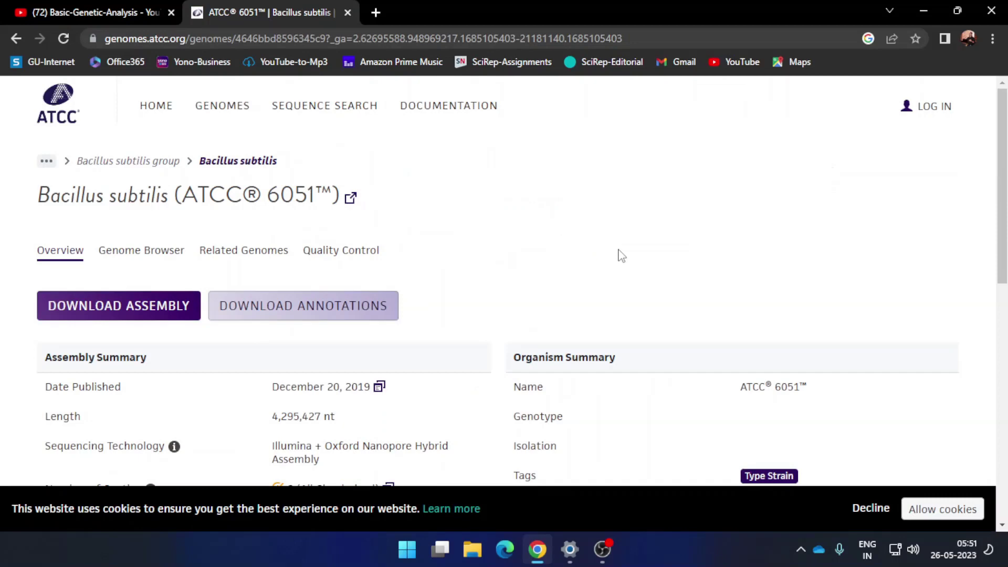
scroll(633, 272, down, 1)
scroll(253, 268, up, 1)
scroll(223, 301, down, 2)
scroll(223, 301, down, 1)
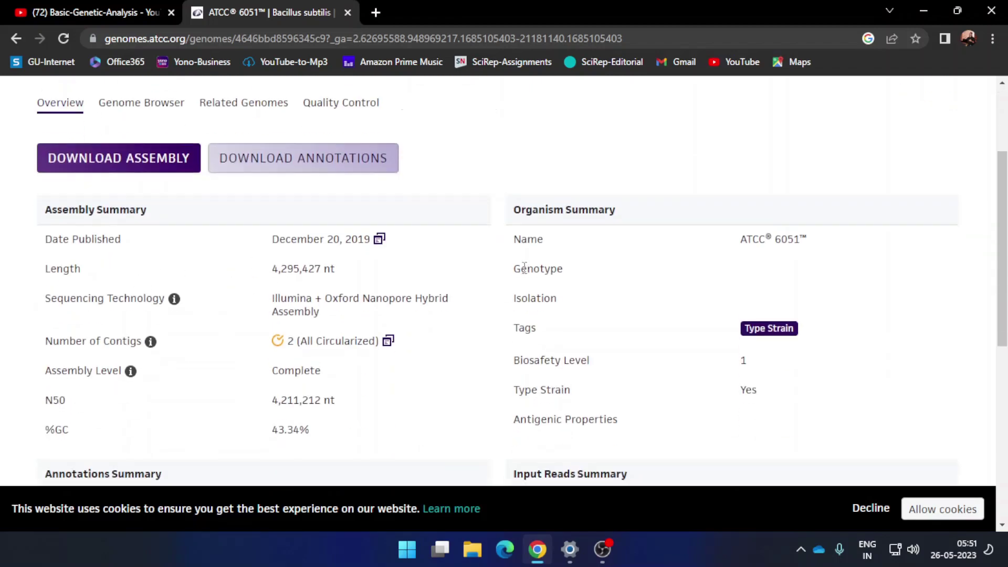
scroll(528, 311, down, 4)
scroll(528, 311, up, 7)
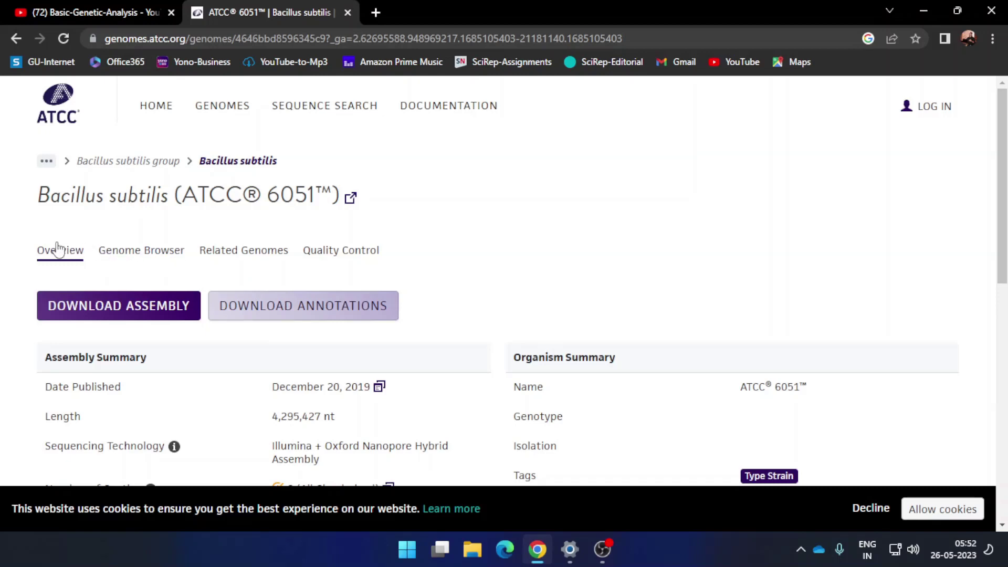
- Open the Genome Browser for Bacillus subtilis ATCC 6051 and allow the portal's cookies
click(148, 256)
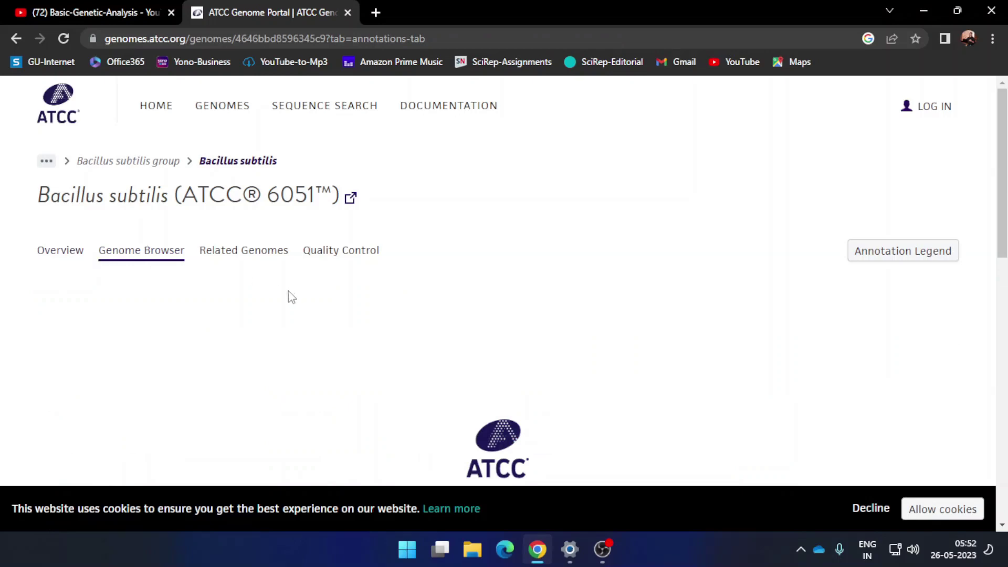
scroll(315, 315, down, 1)
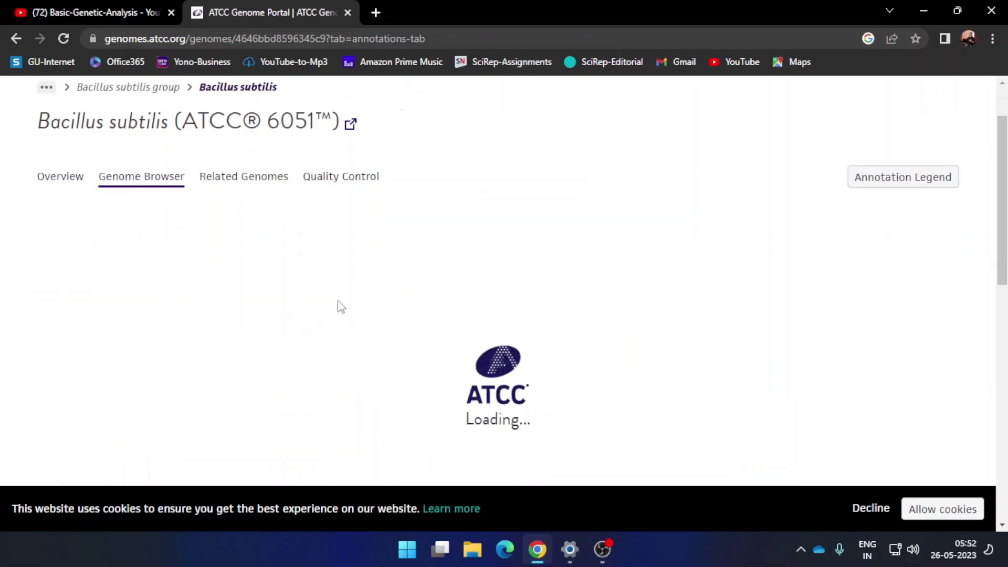
click(937, 510)
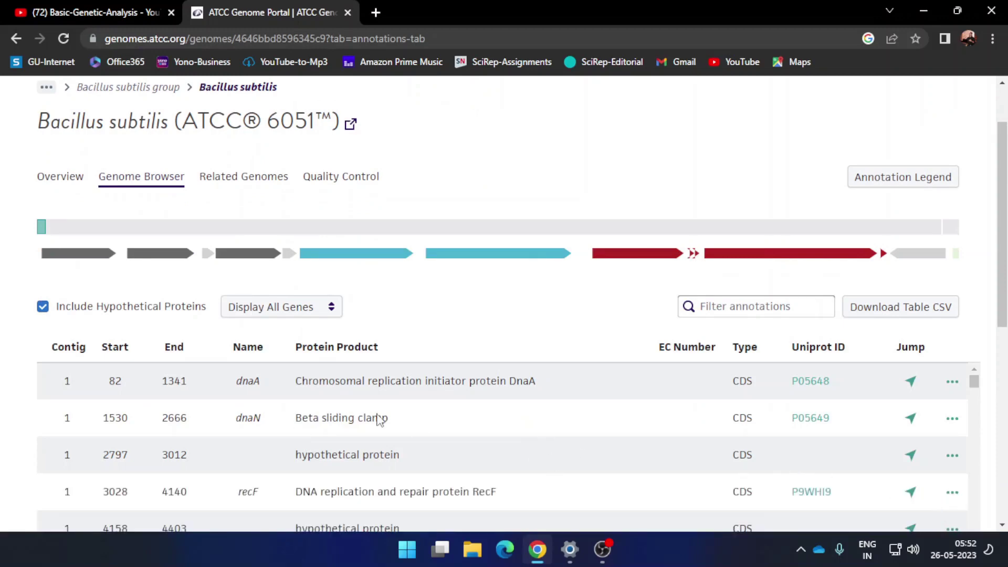
- Look over the gene annotation table and filter the annotations by 16s
scroll(413, 418, down, 3)
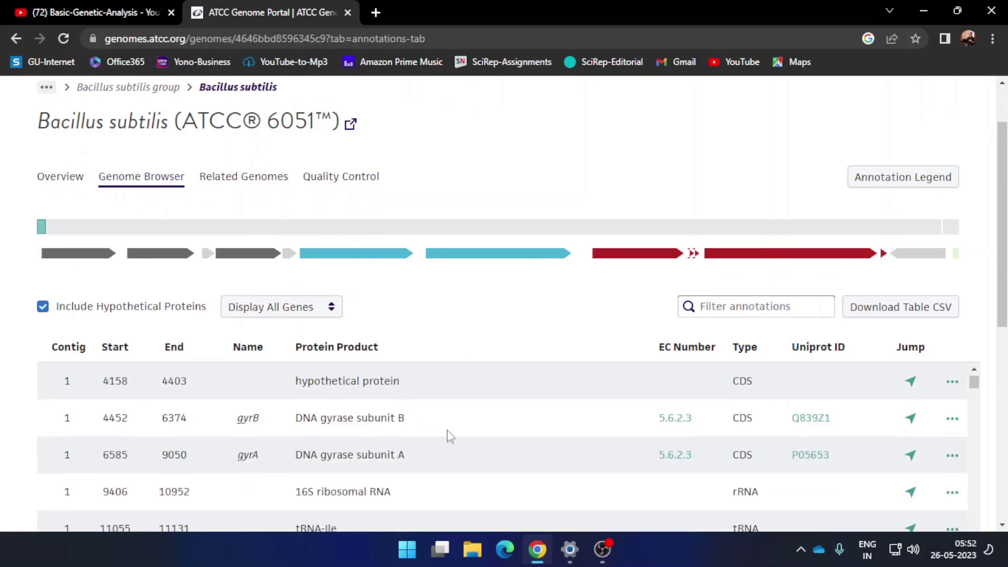
scroll(445, 434, up, 3)
scroll(997, 275, down, 4)
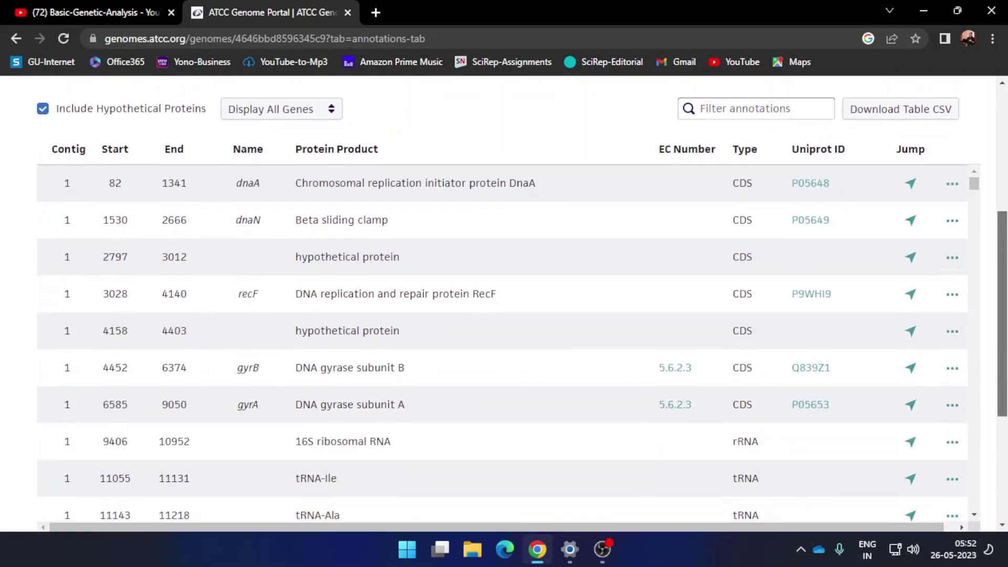
scroll(349, 254, up, 3)
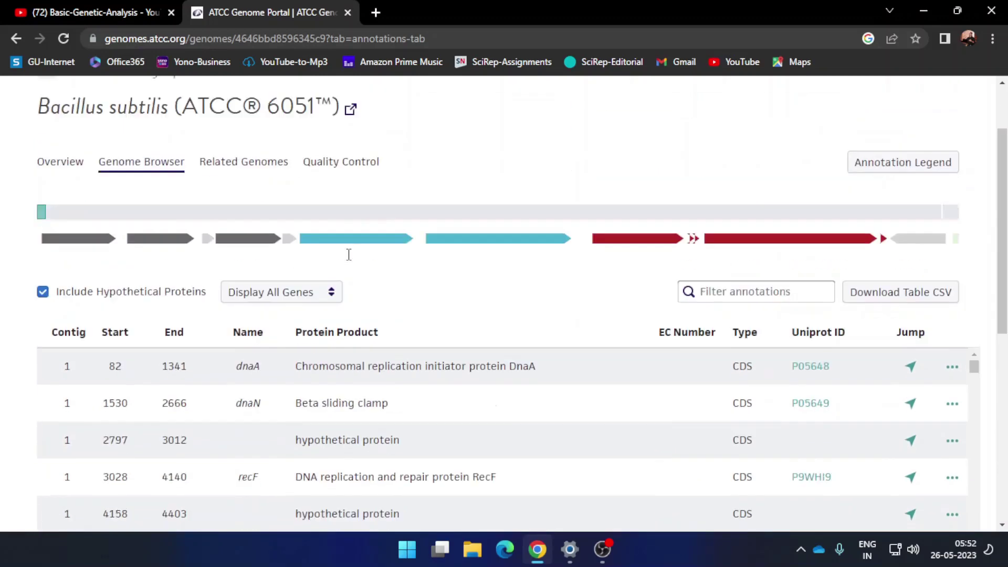
scroll(325, 258, down, 2)
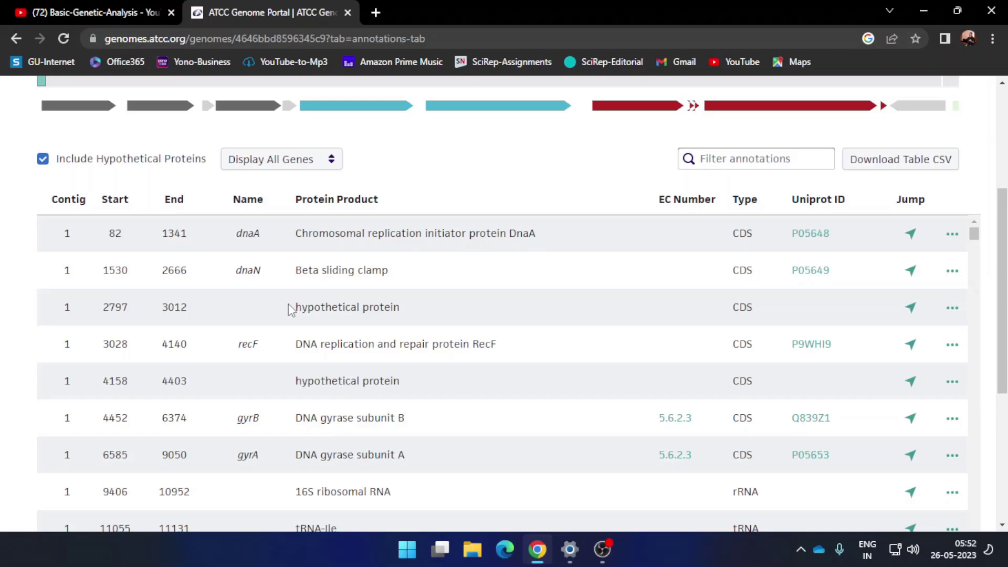
click(704, 159)
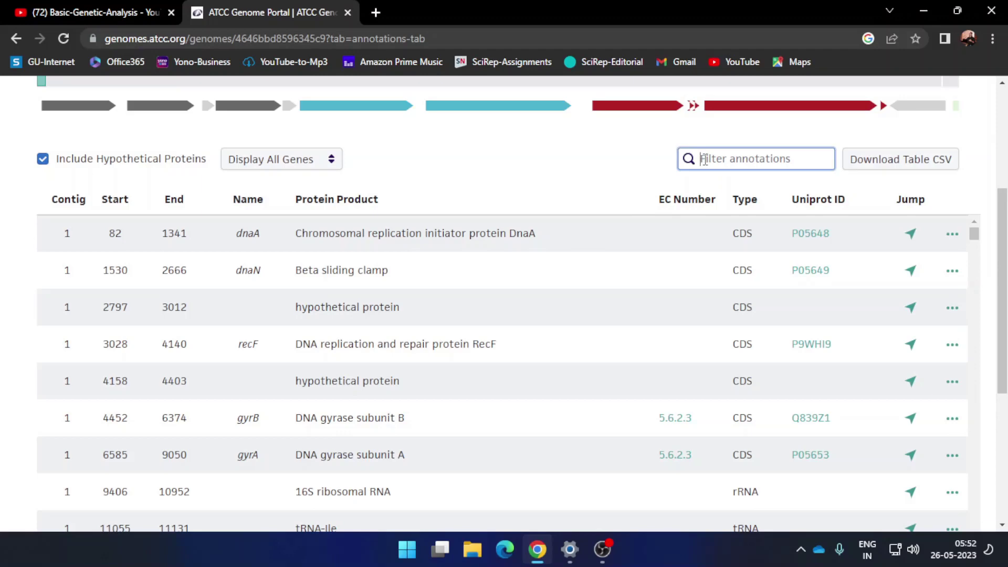
text(16s)
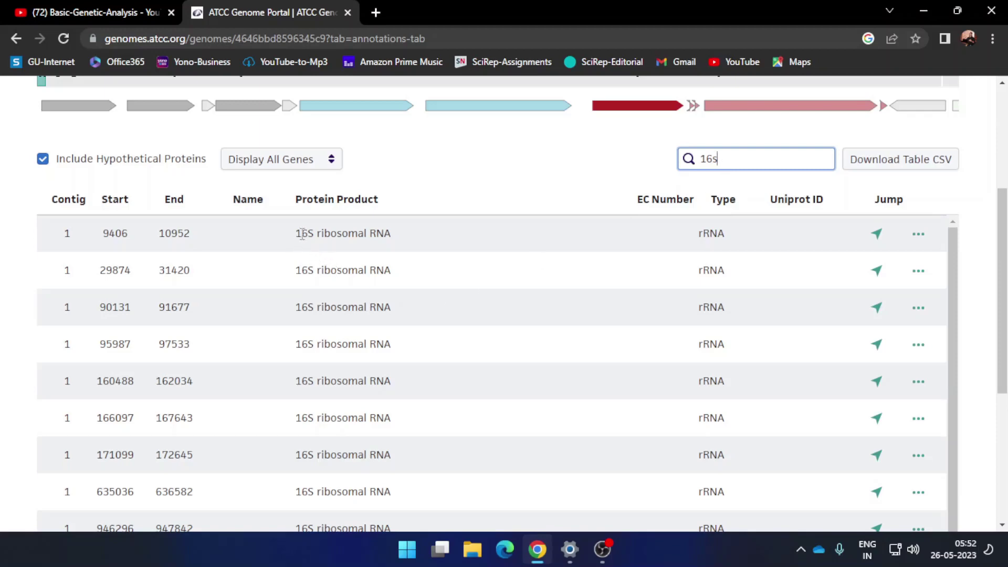
- Copy the nucleotide sequence of the first 16S ribosomal RNA entry, the one starting at 9406
drag(295, 234, 399, 235)
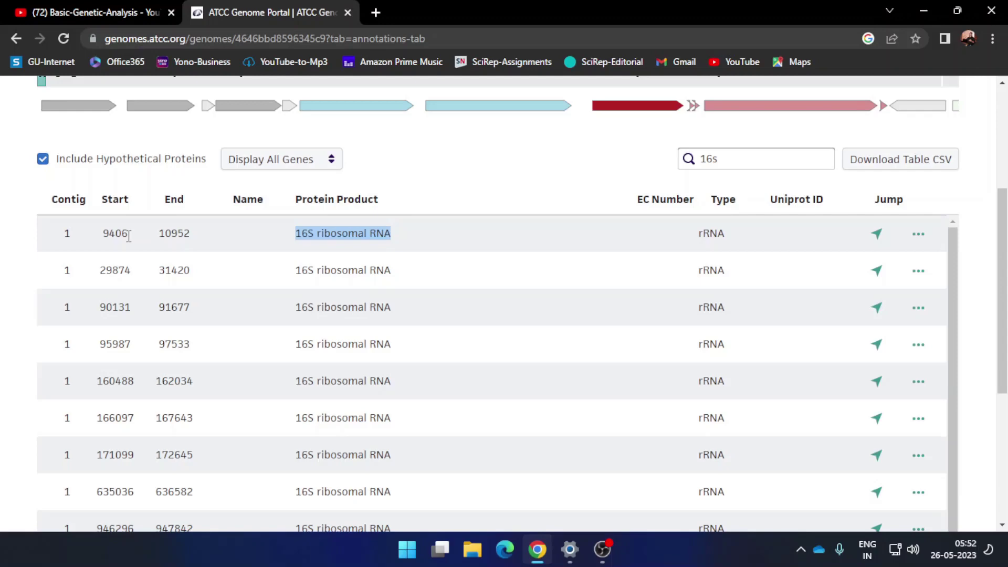
click(922, 242)
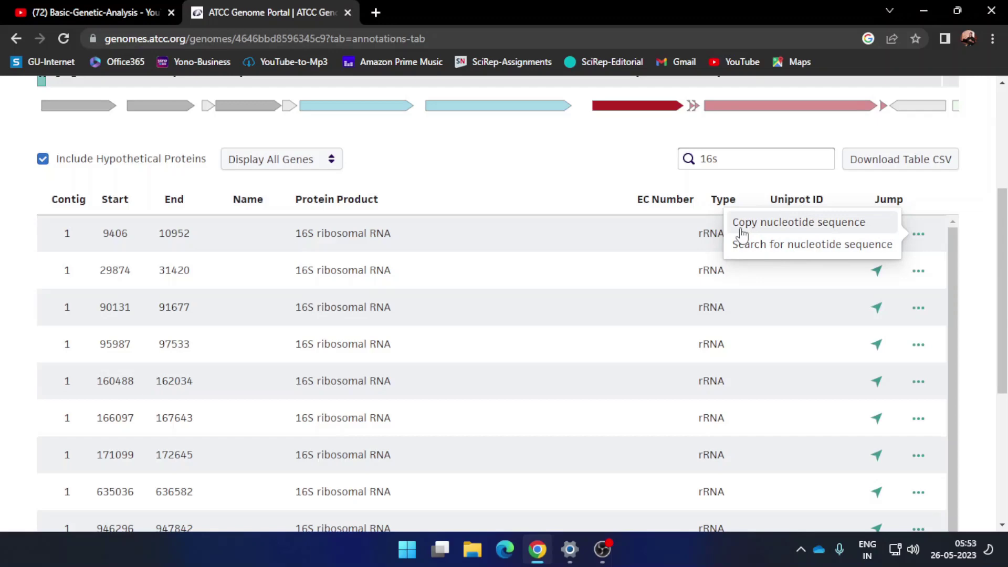
click(780, 232)
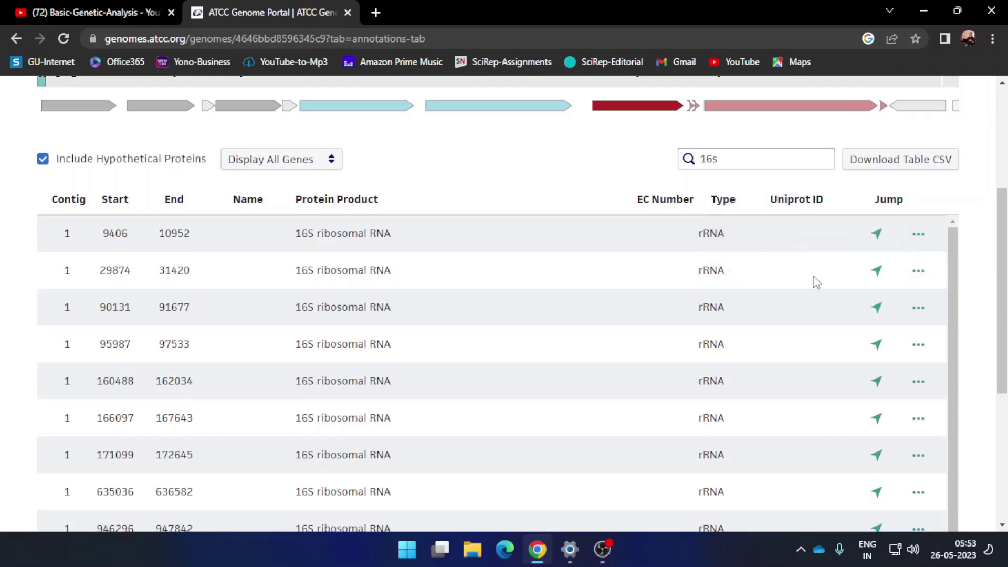
- Create a text document named Seq on the Windows desktop and open it in Notepad
click(931, 14)
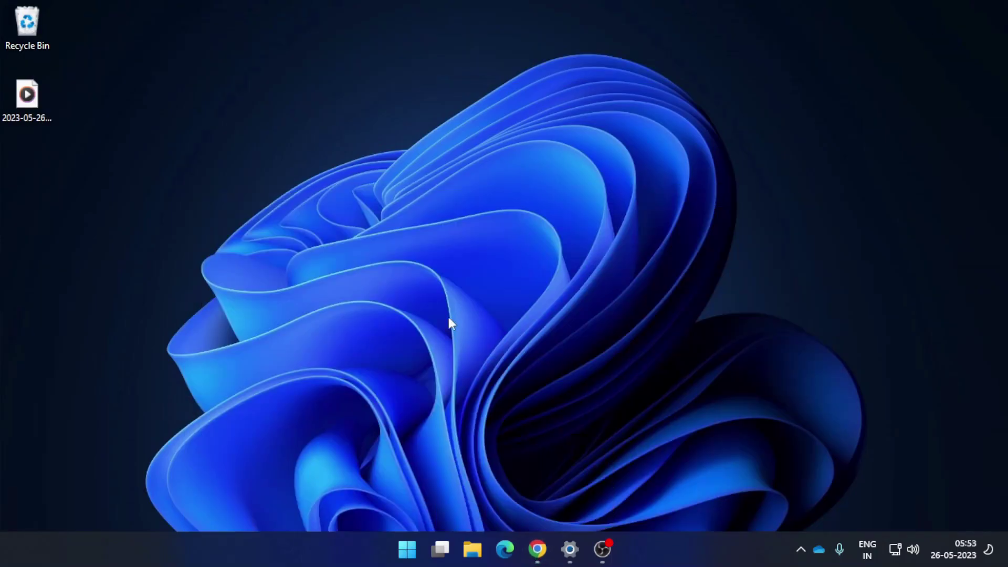
right_click(201, 232)
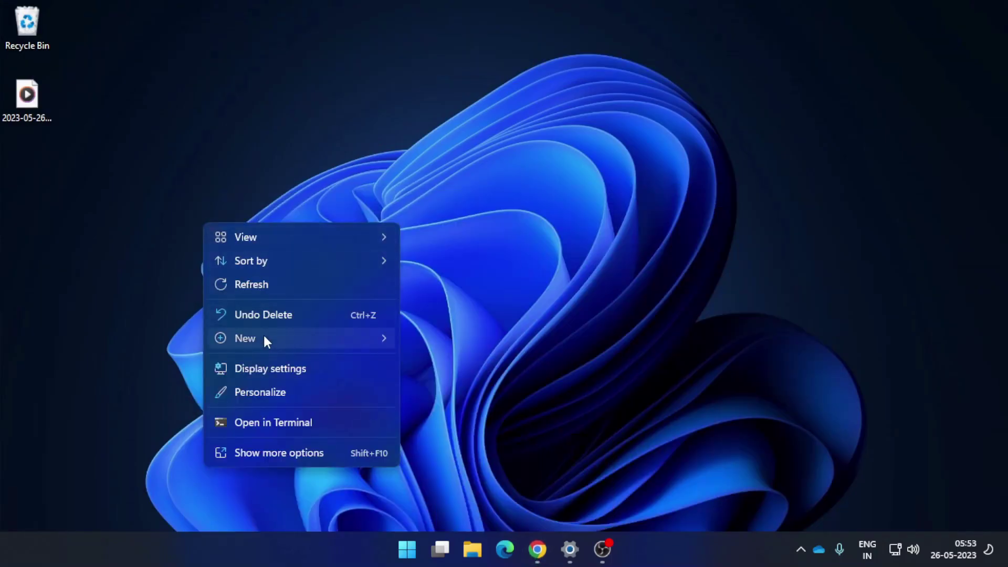
mouse_move(265, 338)
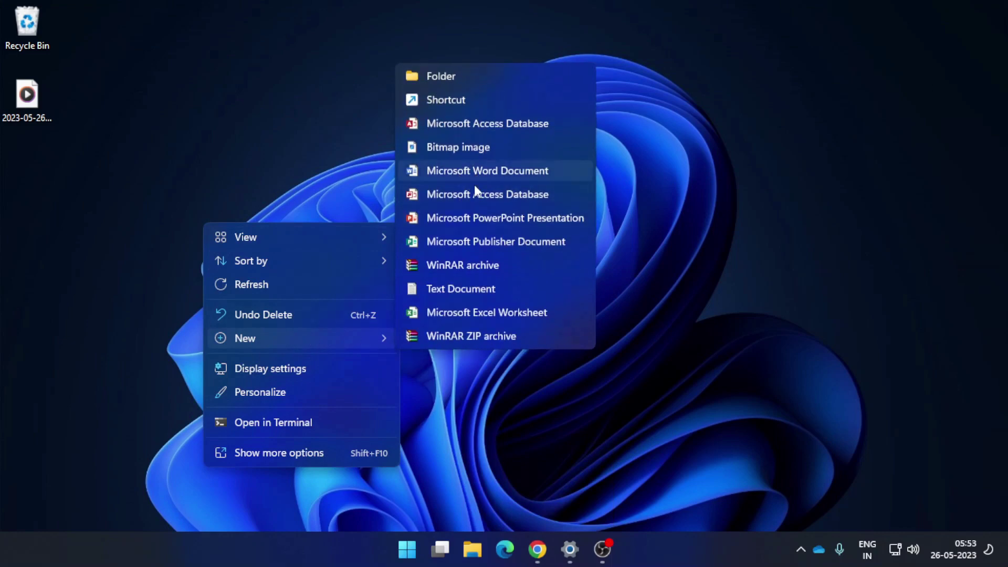
click(471, 289)
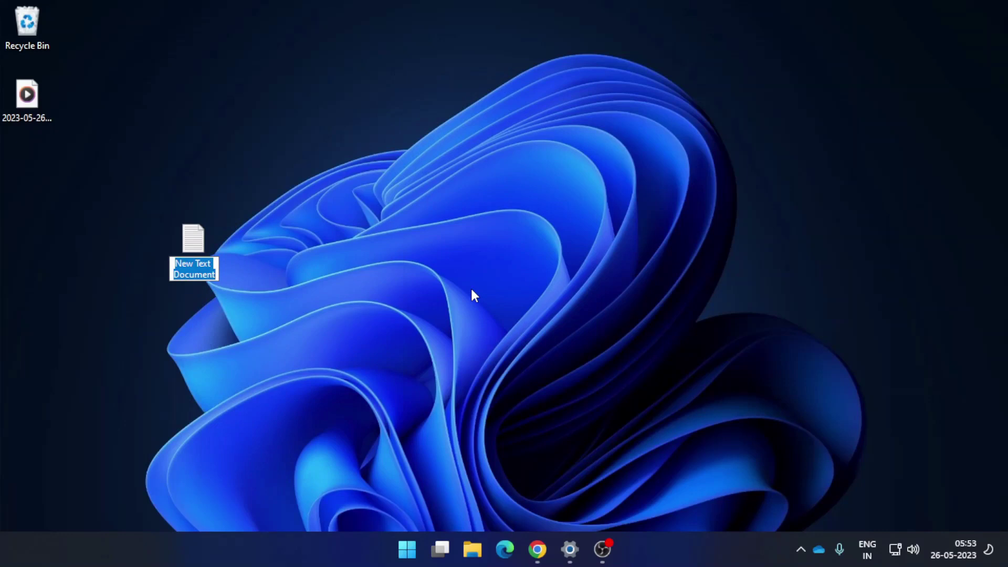
text(Seq)
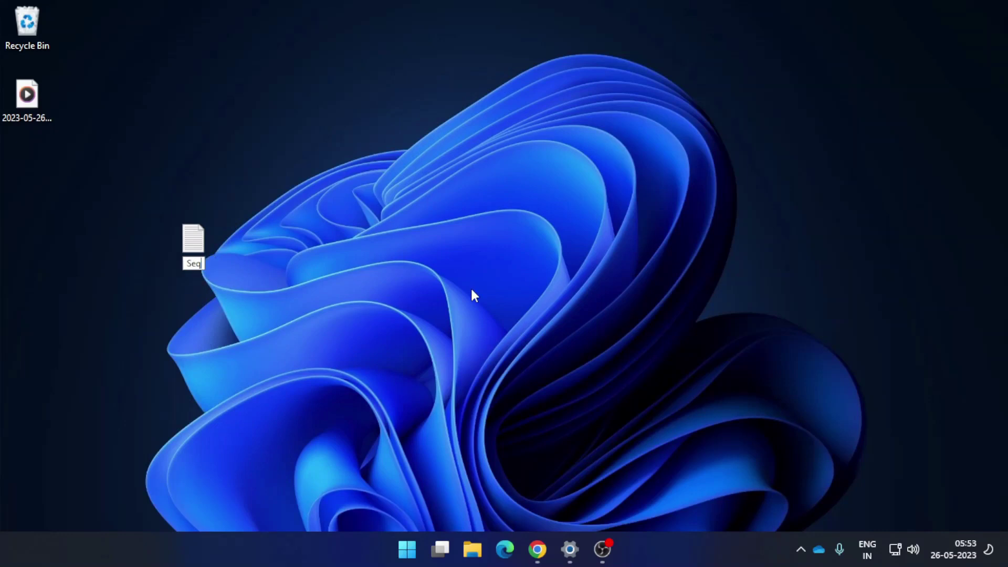
key(Return)
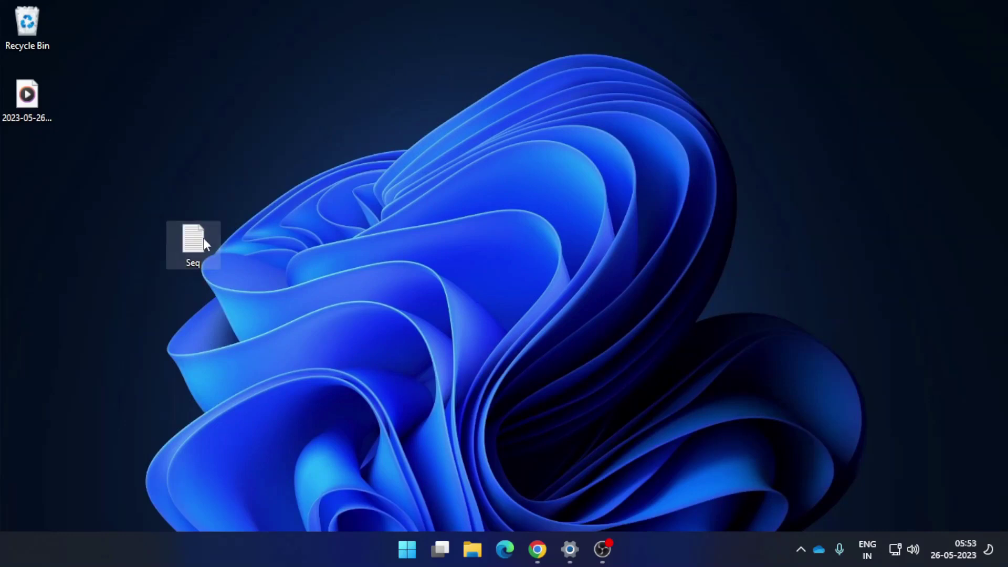
double_click(203, 239)
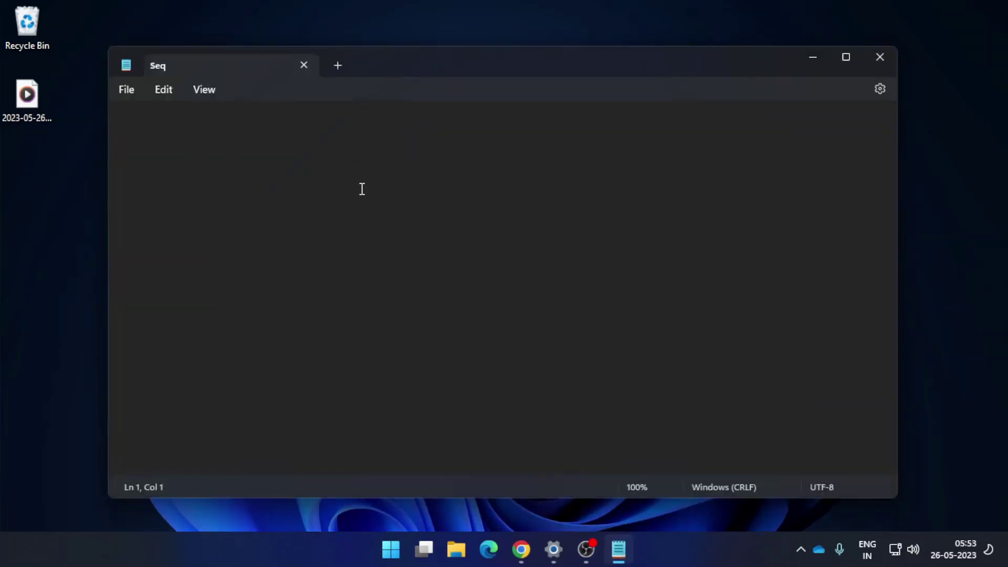
- Paste the copied 16S ribosomal RNA sequence into the empty Seq document and select all of it
text(TCGGAGAGTTTGATCCTGGCTCAGGACGAACGCTGGCGGCGTGCCTAATACATGCAAGTCGAGCGGACAGATGGGAGCTTGCTCCCTGATGTTAGCGGCGGACGGGTGAGTAACACGTGGGTAACCTGCCTGTAAGACTGGGATAACTCCGGGAAACCGGGGCTAATACCGGATGGTTGTTTGAACCGCATGGTTCAAACATAAAAGGTGGCTTCGGCTACCACTTACAGATGGACCCGCGGCGCATTAGCTAGTTGGTGAGGTAACGGCTCACCAAGGCAACGATGCGTAGCCGACCTGAGAGGGTGATCGGCCACACTGGGACTGAGACACGGCCCAGACTCCTACGGGAGGCAGCAGTAGGGAATCTTCCGCAATGGACGAAAGTCTGACGGAGCAACGCCGCGTGAGTGATGAAGGTTTTCGGATCGTAAAGCTCTGTTGTTAGGGAAGAACAAGTACCGTTCGAATAGGGCGGTACCTTGACGGTACCTAACCAGAAAGCCACGGCTAACTACGTGCCAGCAGCCGCGGTAATACGTAGGTGGCAAGCGTTGTCCGGAATTATTGGGCGTAAAGGGCTCGCAGGCGGTTTCTTAAGTCTGATGTGAAAGCCCCCGGCTCAACCGGGGAGGGTCATTGGAAACTGGGGAACTTGAGTGCAGAAGAGGAGAGTGGAATTCCACGTGTAGCGGTGAAATGCGTAGAGATGTGGAGGAACACCAGTGGCGAAGGCGACTCTCTGGTCTGTAACTGACGCTGAGGAGCGAAAGCGTGGGGAGCGAACAGGATTAGATACCCTGGTAGTCCACGCCGTAAACGATGAGTGCTAAGTGTTAGGGGGTTTCCGCCCCTTAGTGCTGCAGCTAACGCATTAAGCACTCCGCCTGGGGAGTACGGTCGCAAGACTGAAACTCAAAGGAATTGACGGGGGCCCGCACAAGCGGTGGAGCATGTGGTTTAATTCGAAGCAACGCGAAGAACCTTACCAGGTCTTGACATCCTCTGACAATCCTAGAGATAGGACGTCCCCTTCGGGGGCAGAGTGACAGGTGGTGCATGGTTGTCGTCAGCTCGTGTCGTGAGATGTTGGGTTAAGTCCCGCAACGAGCGCAACCCTTGATCTTAGTTGCCAGCATTCAGTTGGGCACTCTAAGGTGACTGCCGGTGACAAACCGGAGGAAGGTGGGGATGACGTCAAATCATCATGCCCCTTATGACCTGGGCTACACACGTGCTACAATGGACAGAACAAAGGGCAGCGAAACCGCGAGGTTAAGCCAATCCCACAAATCTGTTCTCAGTTCGGATCGCAGTCTGCAACTCGACTGCGTGAAGCTGGAATCGCTAGTAATCGCGGATCAGCATGCCGCGGTGAATACGTTCCCGGGCCTTGTACACACCGCCCGTCACACCACGAGAGTTTGTAACACCCGAAGTCGGTGAGGTAACCTTTTAGGAGCCAGCCGCCGAAGGTGGGACAGATGATTGGGGTGAAGTCGTAACAAGGTAGCCGTATCGGAAGGTGCGGCTGGATCACCTCCTTT)
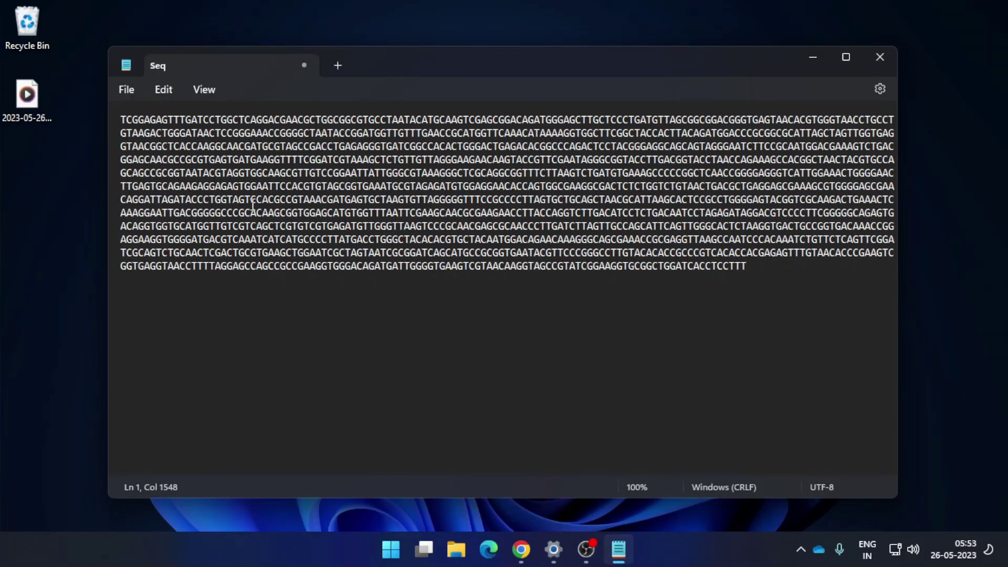
drag(120, 120, 747, 265)
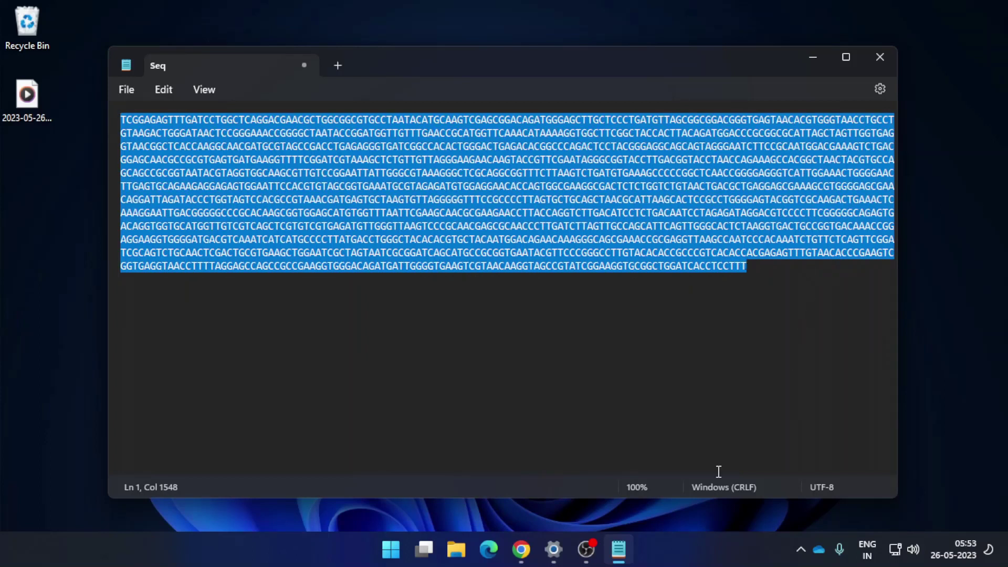
- Switch to Chrome and copy the genome page's heading, Bacillus subtilis (ATCC® 6051™)
mouse_move(587, 550)
click(531, 551)
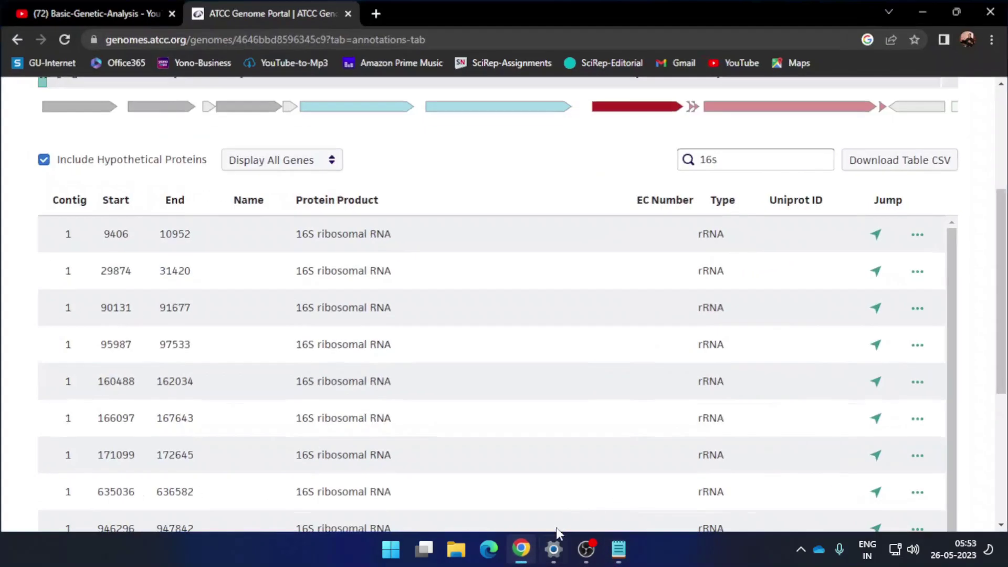
scroll(545, 362, up, 5)
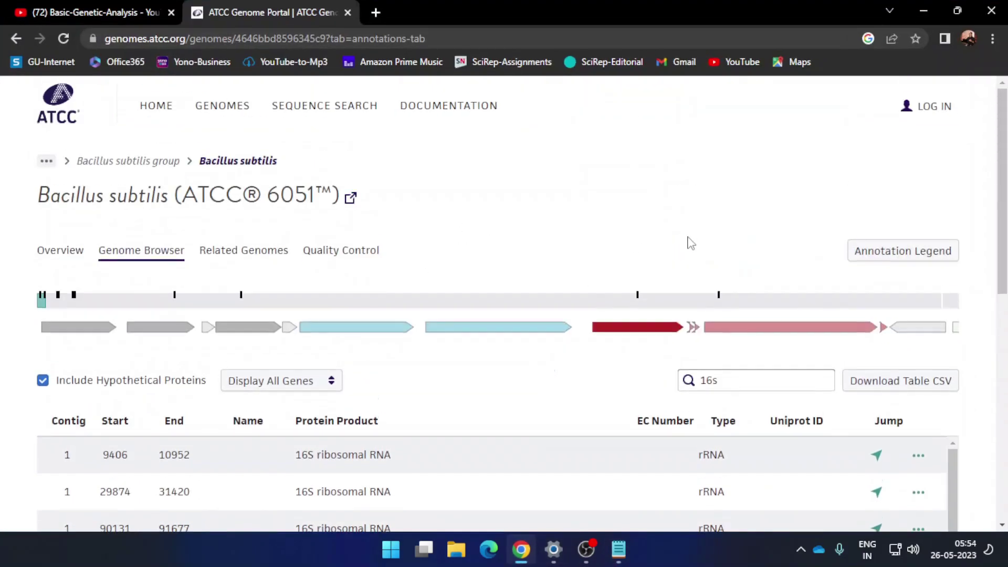
drag(38, 198, 342, 201)
key(ctrl+c)
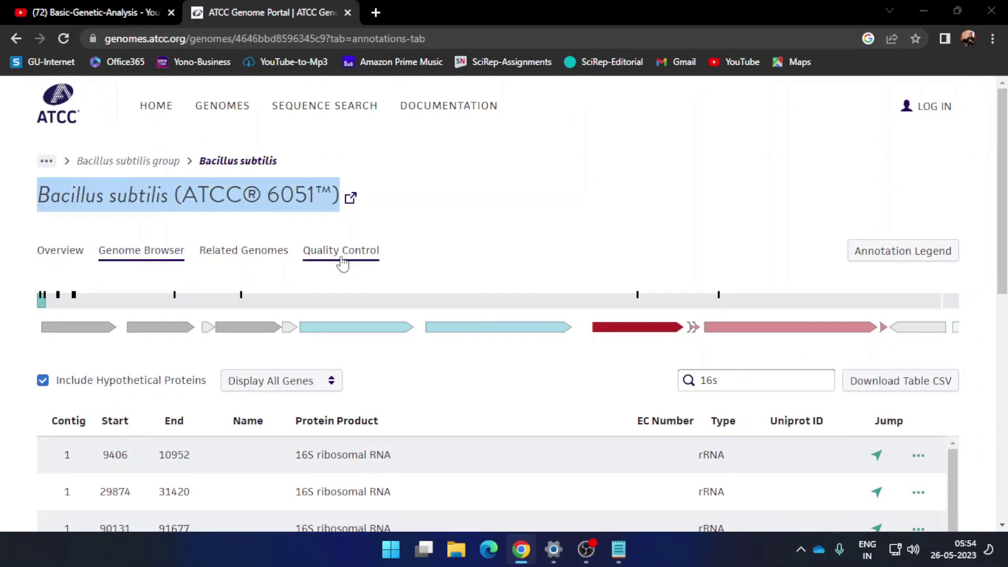
- Return to Notepad and paste the copied strain name on a new line above the sequence
key(alt+Tab)
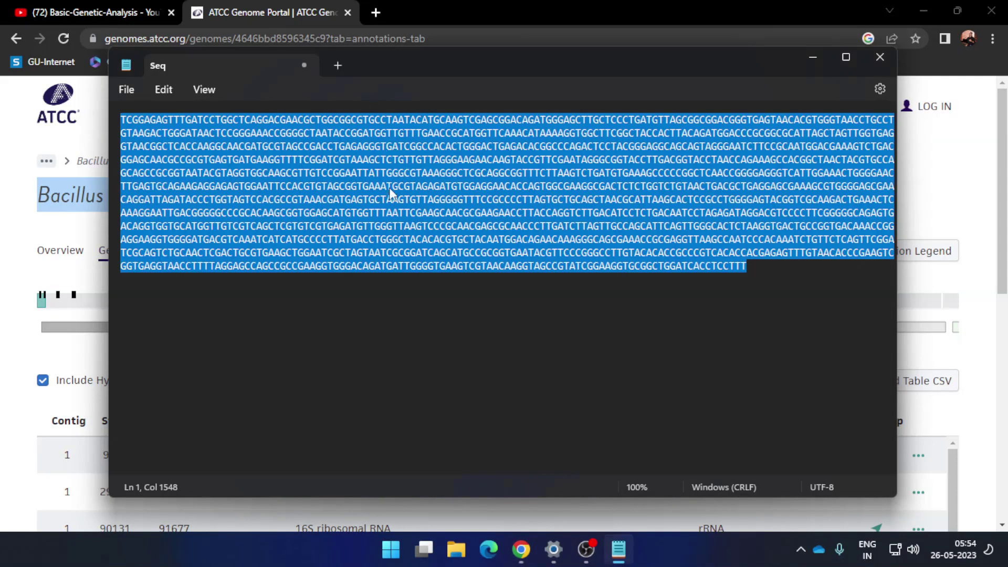
click(145, 134)
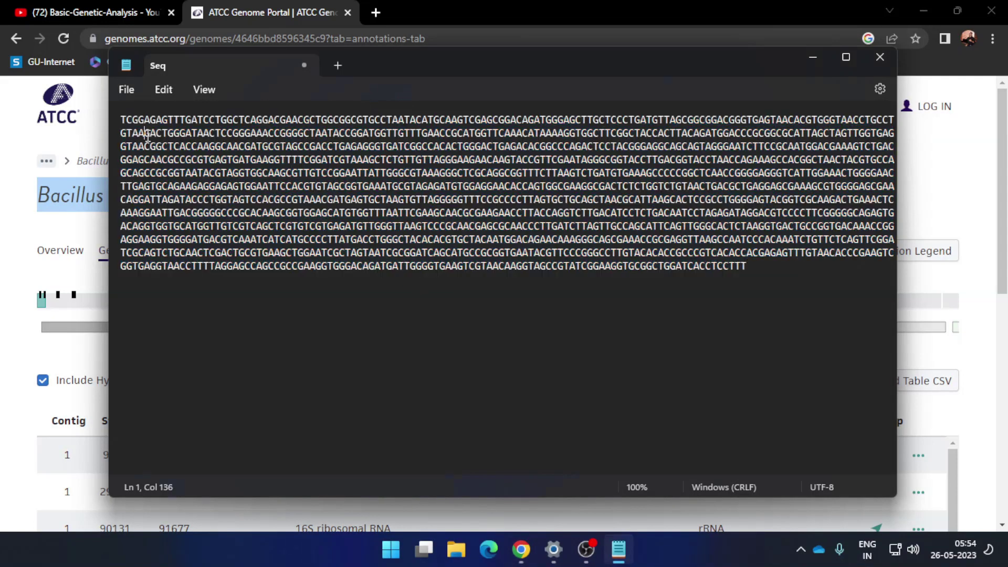
click(122, 119)
key(Return)
key(Up)
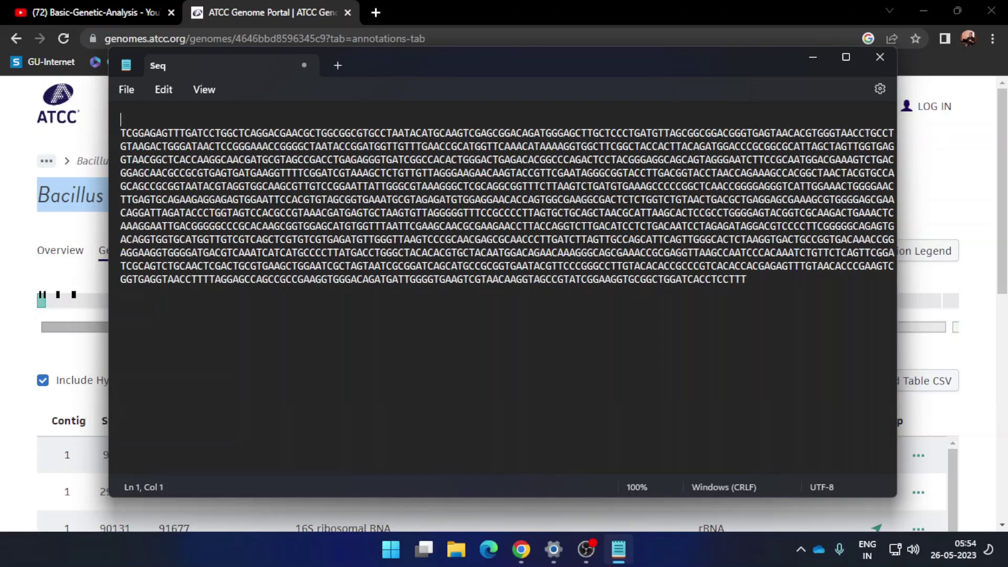
key(ctrl+v)
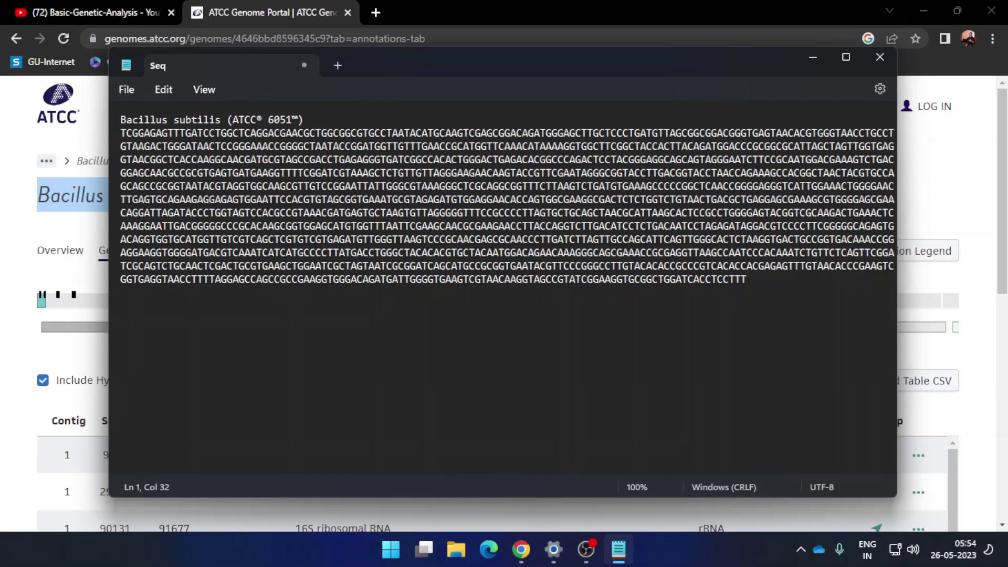
- Remove the parentheses and trademark symbols from the strain name so that it reads Bacillus subtilis ATCC-6051
key(BackSpace)
key(BackSpace)
key(Left)
key(Left)
key(Left)
key(Left)
key(BackSpace)
key(BackSpace)
text(-)
key(Left)
key(Left)
key(Left)
key(Left)
key(Left)
key(BackSpace)
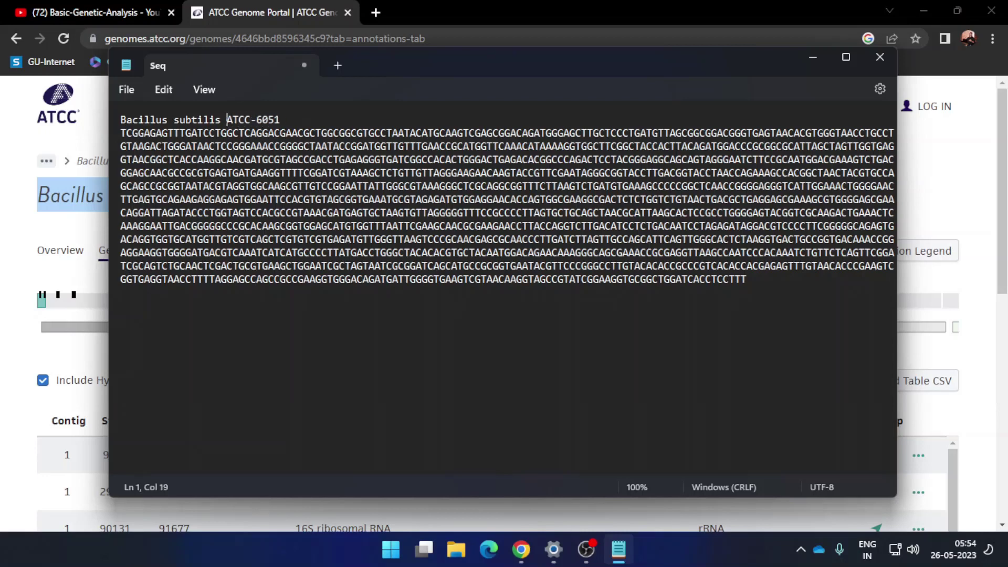
- Insert the FASTA marker > at the very start of the strain name line
key(Left)
key(Left)
key(Left)
key(Left)
key(Left)
key(Left)
key(Left)
key(Left)
key(Left)
key(Left)
key(Left)
key(Left)
key(Left)
key(Left)
key(Left)
text(>)
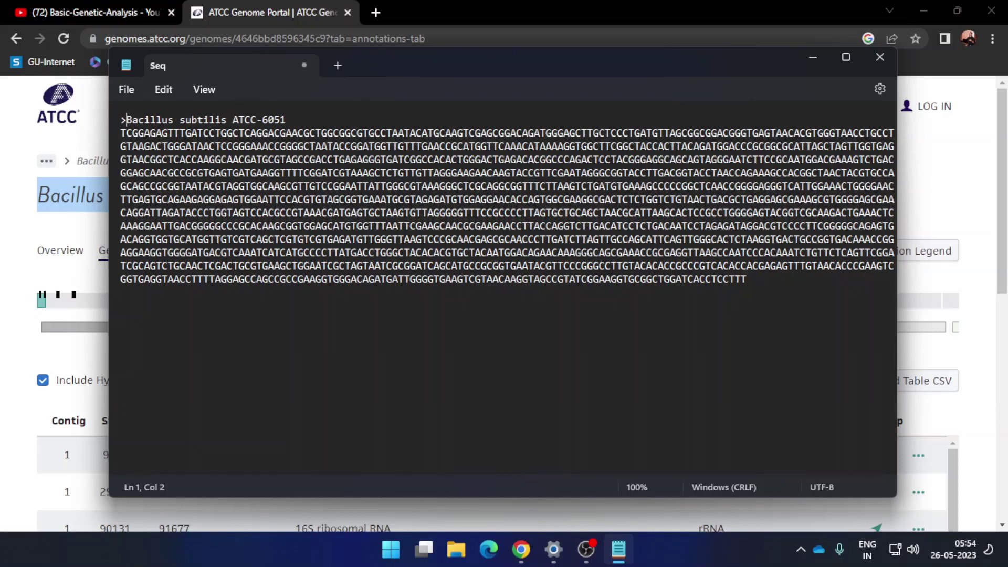
- Append ", 16S rRNA gene" to the end of the FASTA header line
key(Tab)
key(BackSpace)
key(Right)
key(Right)
key(Right)
key(Right)
key(Right)
key(Right)
key(Right)
key(Right)
key(Right)
key(Right)
key(Right)
key(Right)
key(Right)
key(Right)
key(Right)
key(Right)
key(Right)
key(Right)
key(Right)
key(Right)
text(, 16s)
key(BackSpace)
key(BackSpace)
text(S rRNA)
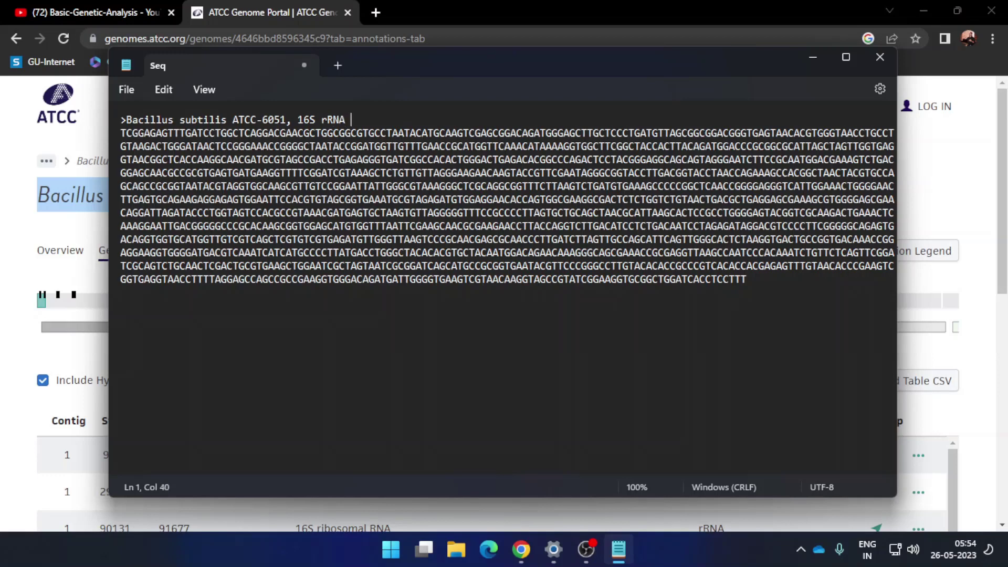
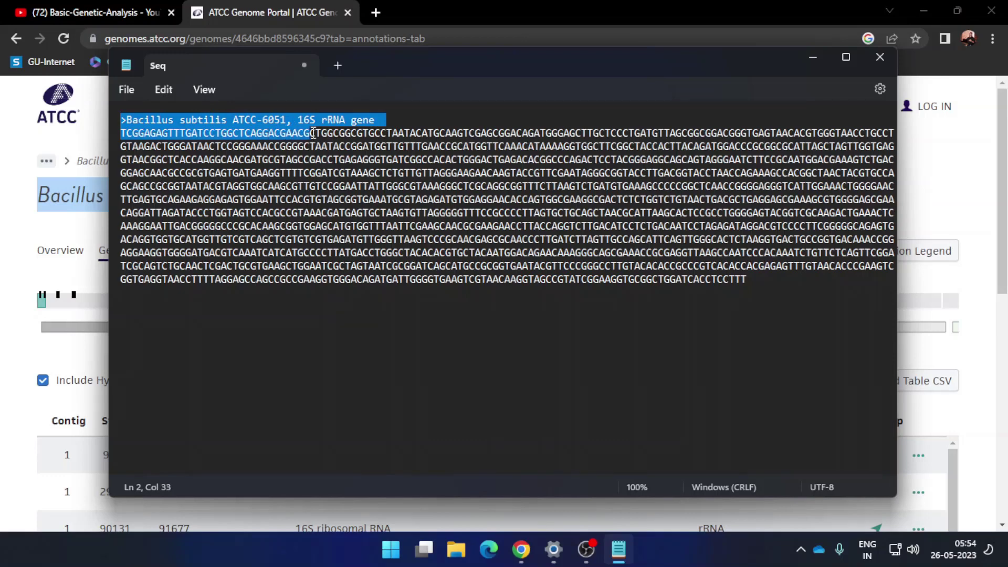
- Go back to the ATCC Bacillus search results in Chrome and check the type strain status of the 23857 and 14581 entries
click(806, 57)
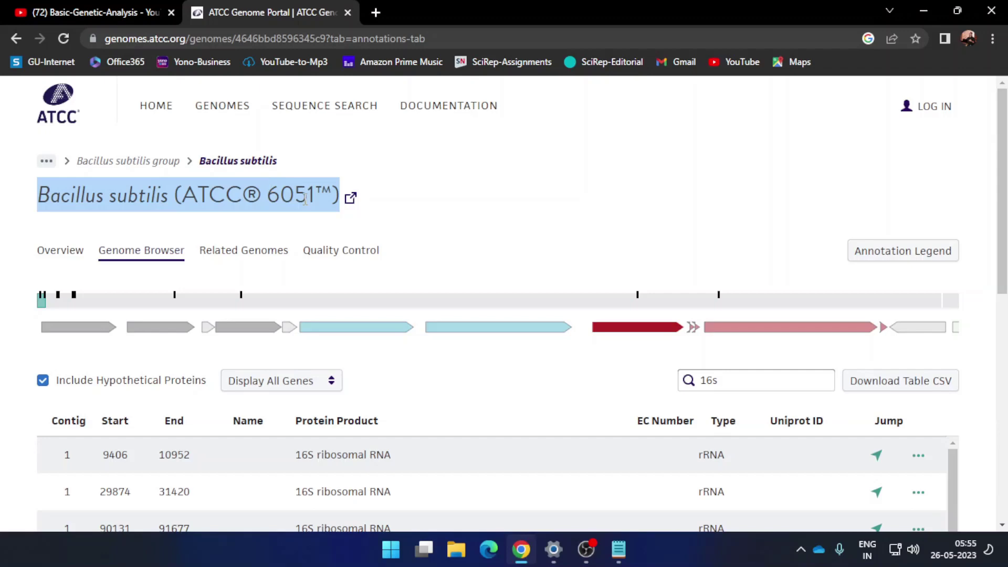
double_click(709, 380)
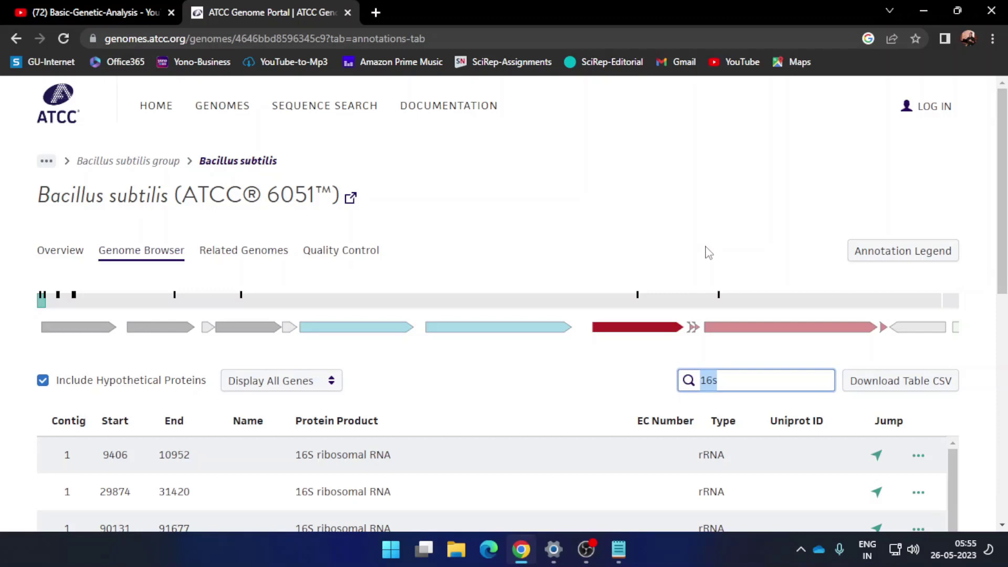
click(17, 38)
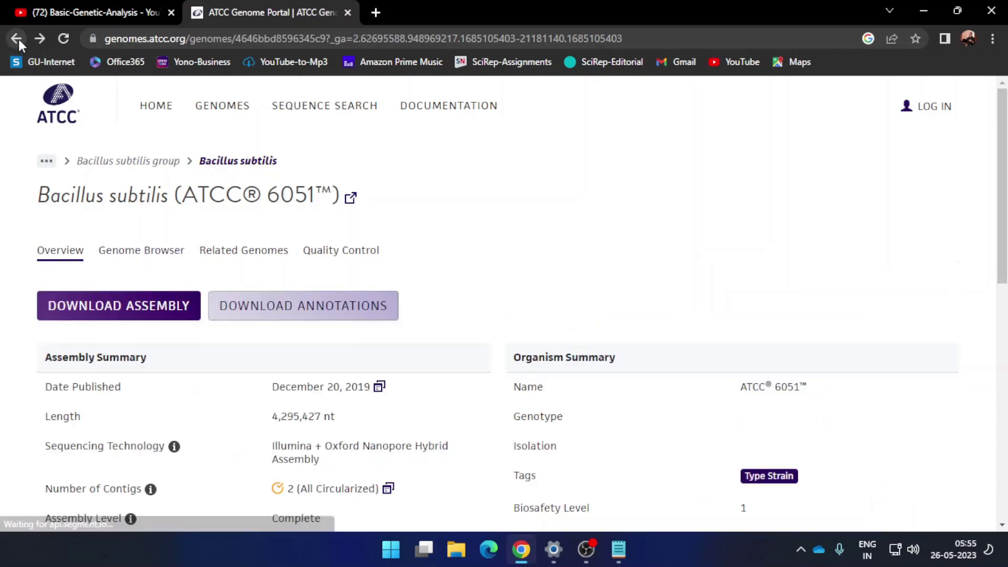
click(18, 38)
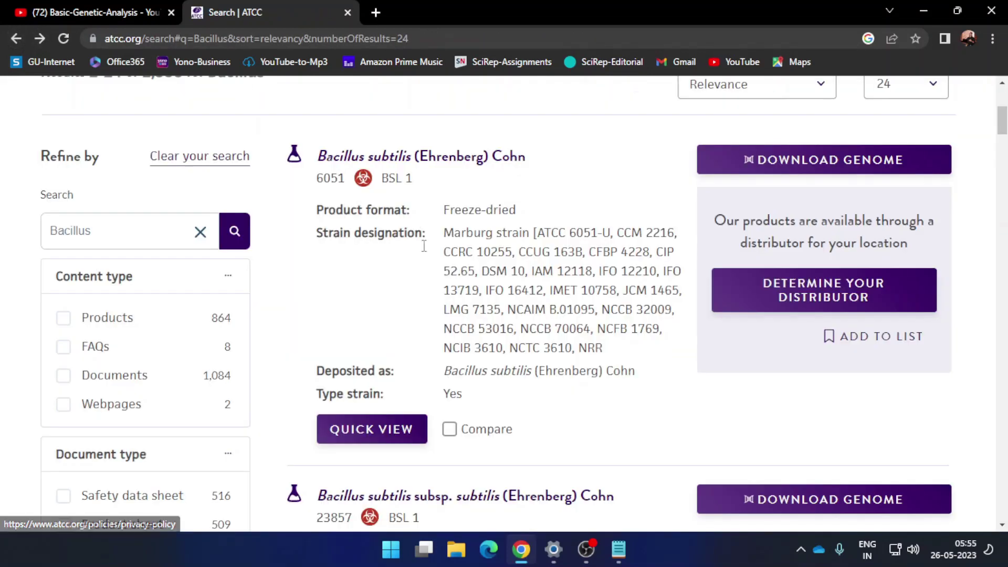
scroll(496, 238, down, 5)
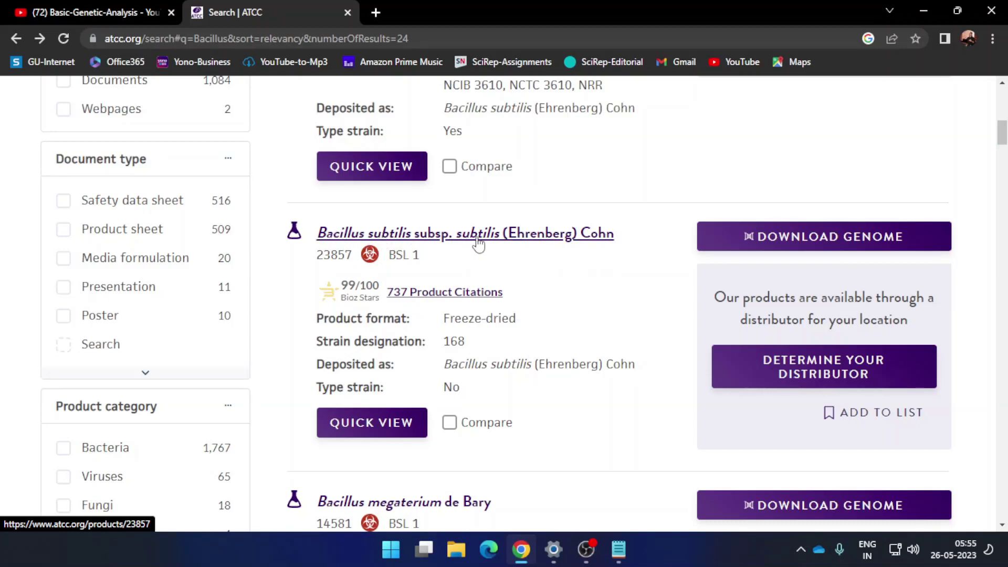
drag(445, 387, 467, 391)
scroll(513, 393, down, 2)
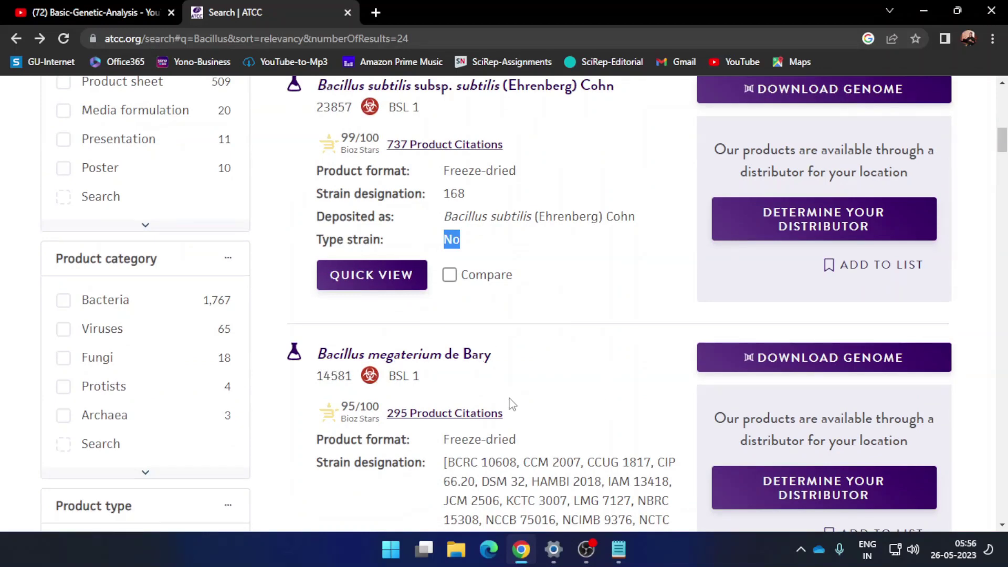
scroll(340, 340, down, 1)
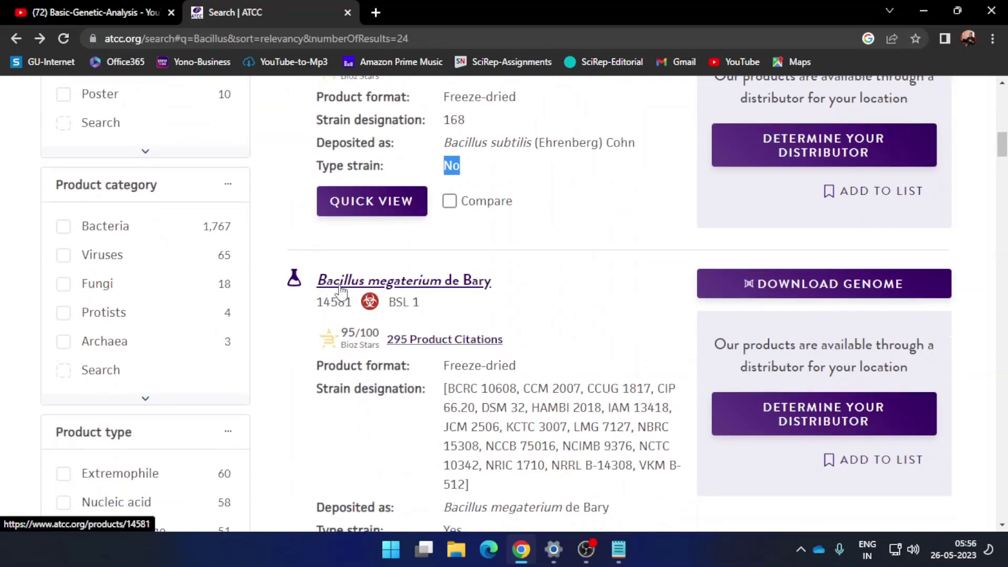
scroll(515, 362, down, 2)
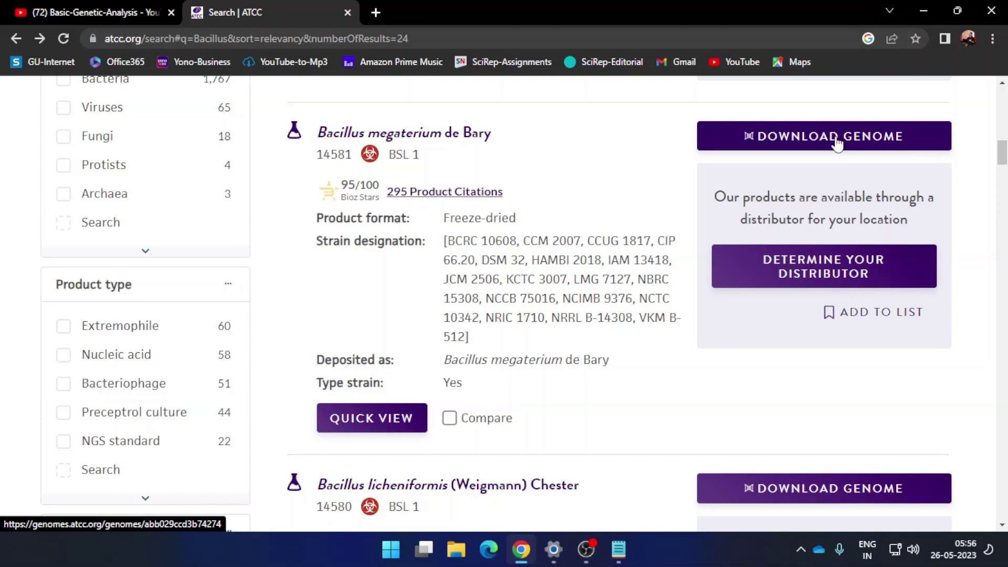
- Return to the Seq document in Notepad and start a new line below the sequence, separated by a blank line
click(924, 11)
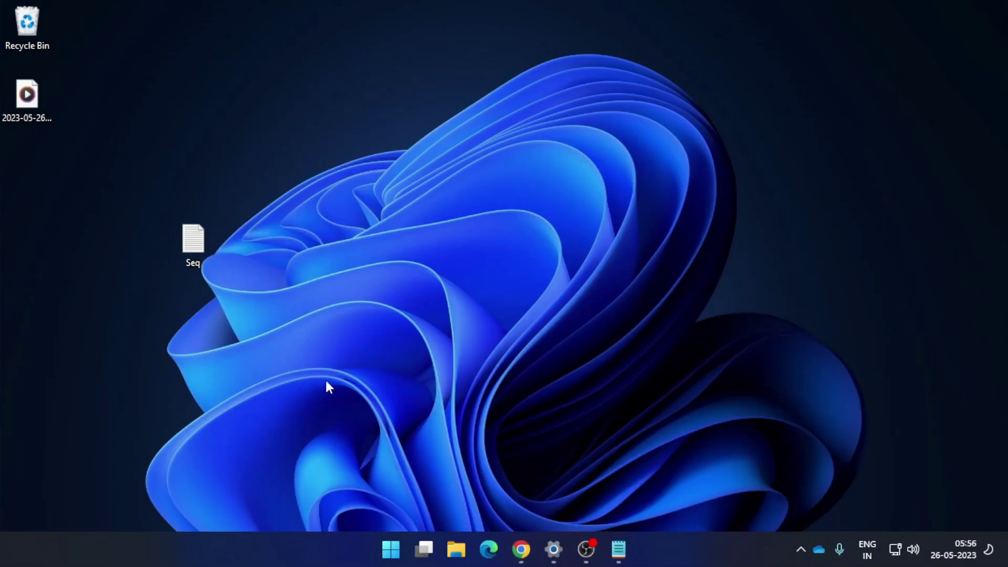
click(618, 549)
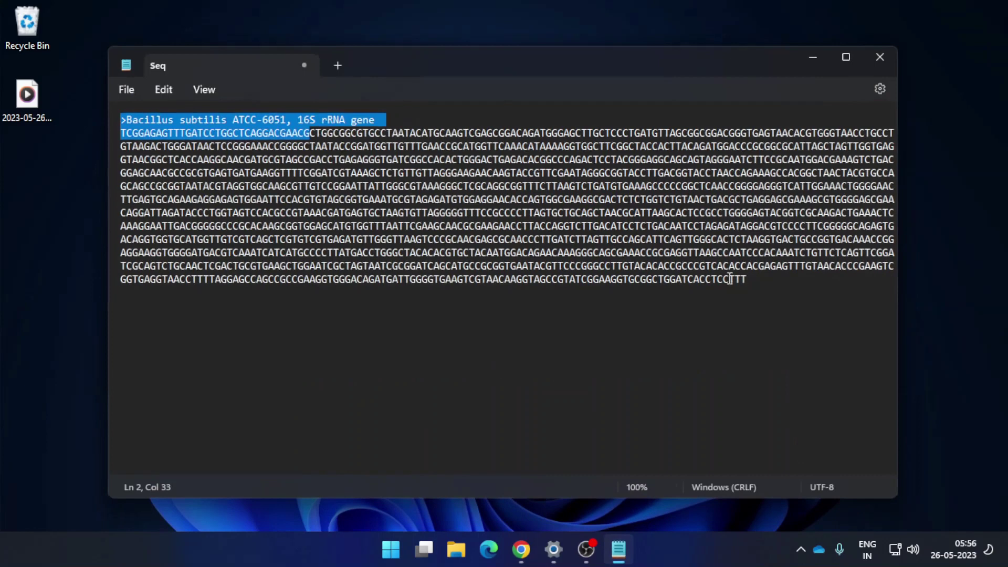
click(760, 284)
key(Return)
key(Return)
text(Bacillus subtilis (ATCC® 6051™))
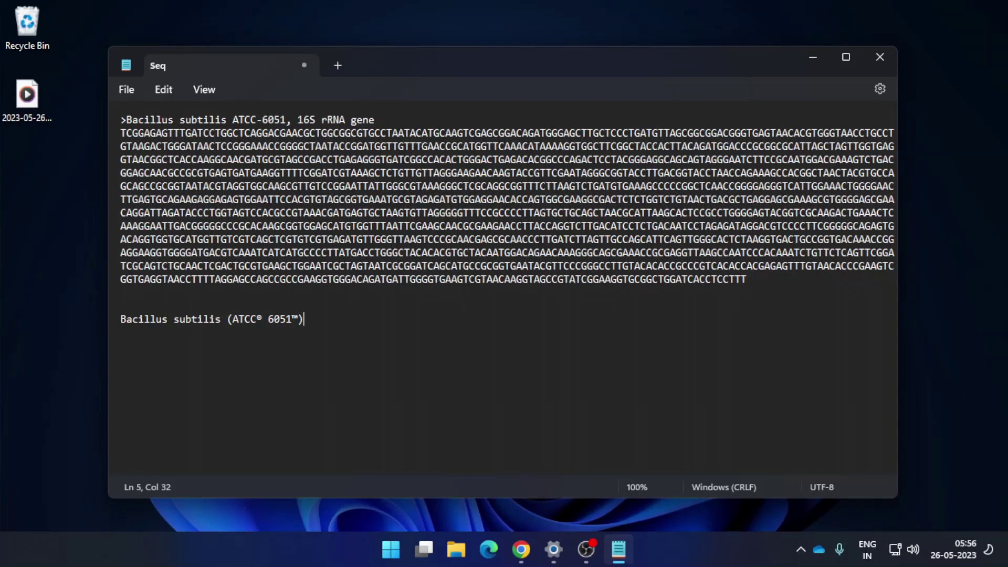
key(Left)
key(Right)
key(shift+Left)
key(shift+Left)
key(shift+Left)
key(shift+Left)
key(shift+Left)
key(shift+Left)
key(shift+Left)
key(shift+Left)
key(shift+Left)
key(shift+Left)
key(shift+Left)
key(shift+Left)
key(shift+Left)
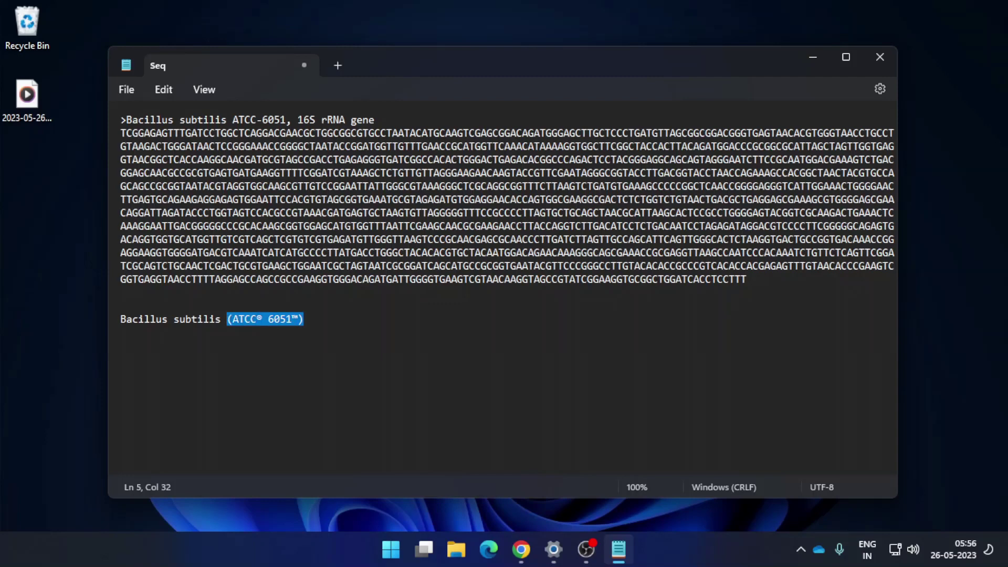
key(shift+Left)
key(shift+Left)
key(shift+Left)
key(shift+Left)
key(shift+Left)
key(shift+Left)
key(shift+Left)
key(shift+Left)
key(shift+Left)
key(shift+Left)
key(shift+Left)
key(shift+Left)
key(shift+Left)
key(shift+Left)
key(shift+Left)
key(shift+Left)
key(shift+Left)
key(shift+Left)
key(shift+Left)
key(BackSpace)
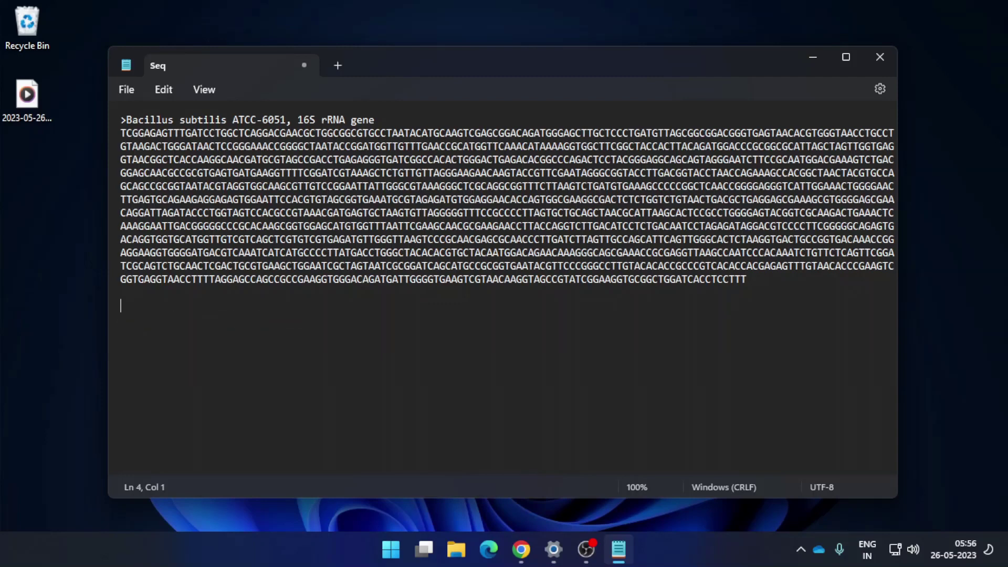